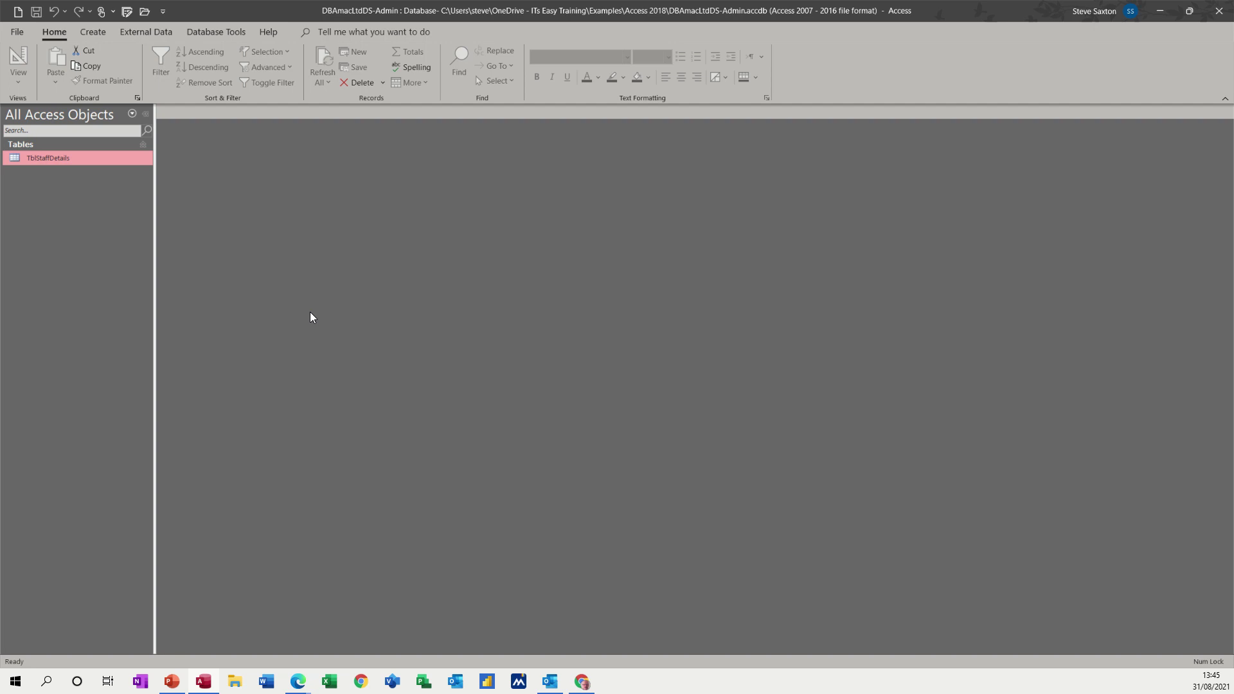
Step: Open TblStaffDetails in Datasheet View, where the Totals row sums Salary to £295,682.00
double_click(41, 158)
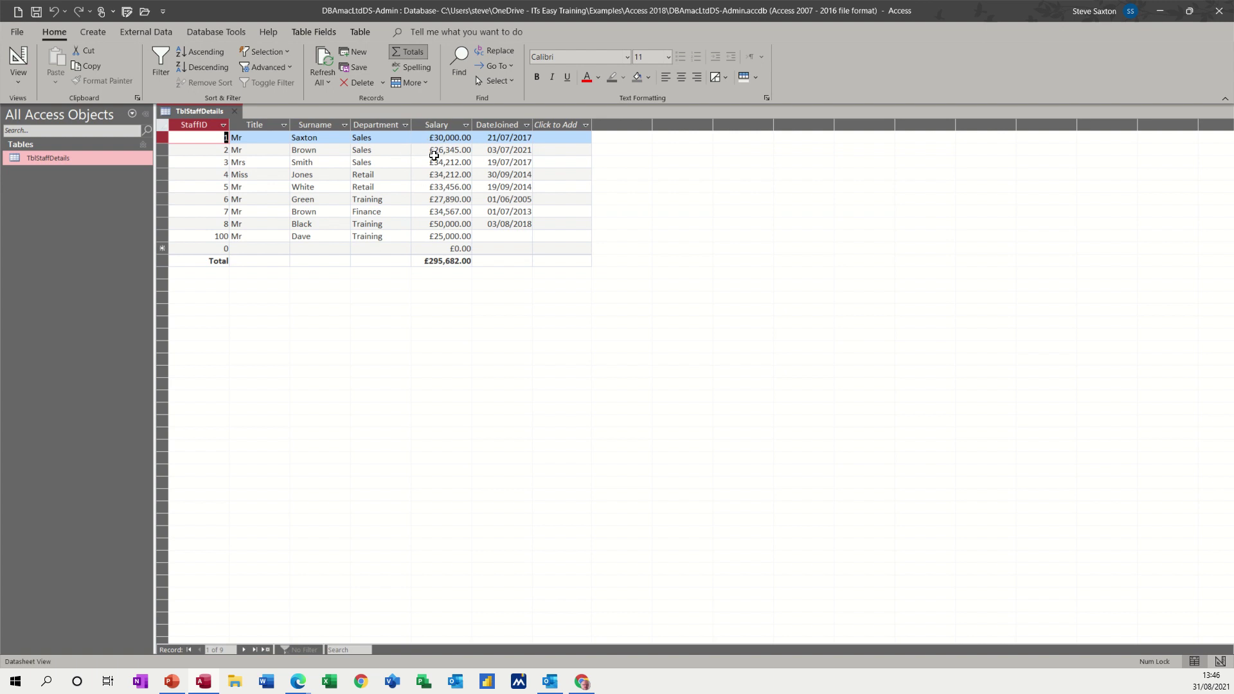
Step: Close the table and start a new query design with TblStaffDetails added
left_click(234, 111)
left_click(92, 32)
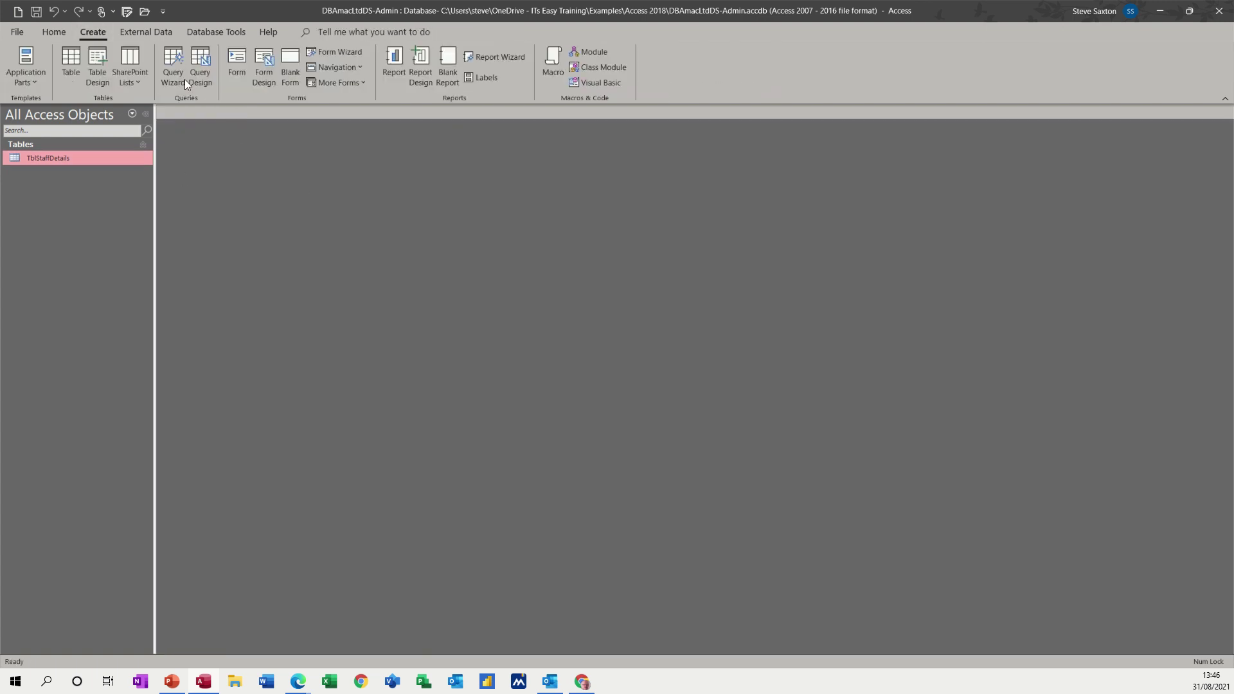
left_click(200, 63)
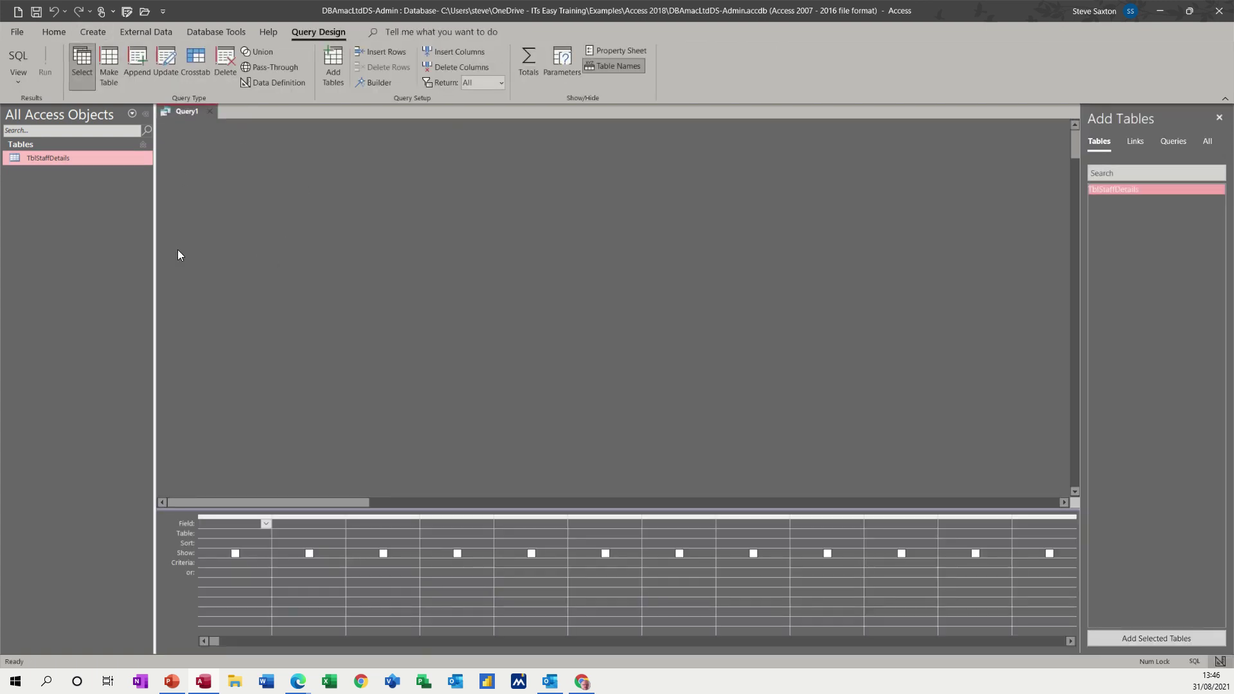
left_click_drag(45, 160, 284, 192)
left_click_drag(359, 268, 399, 327)
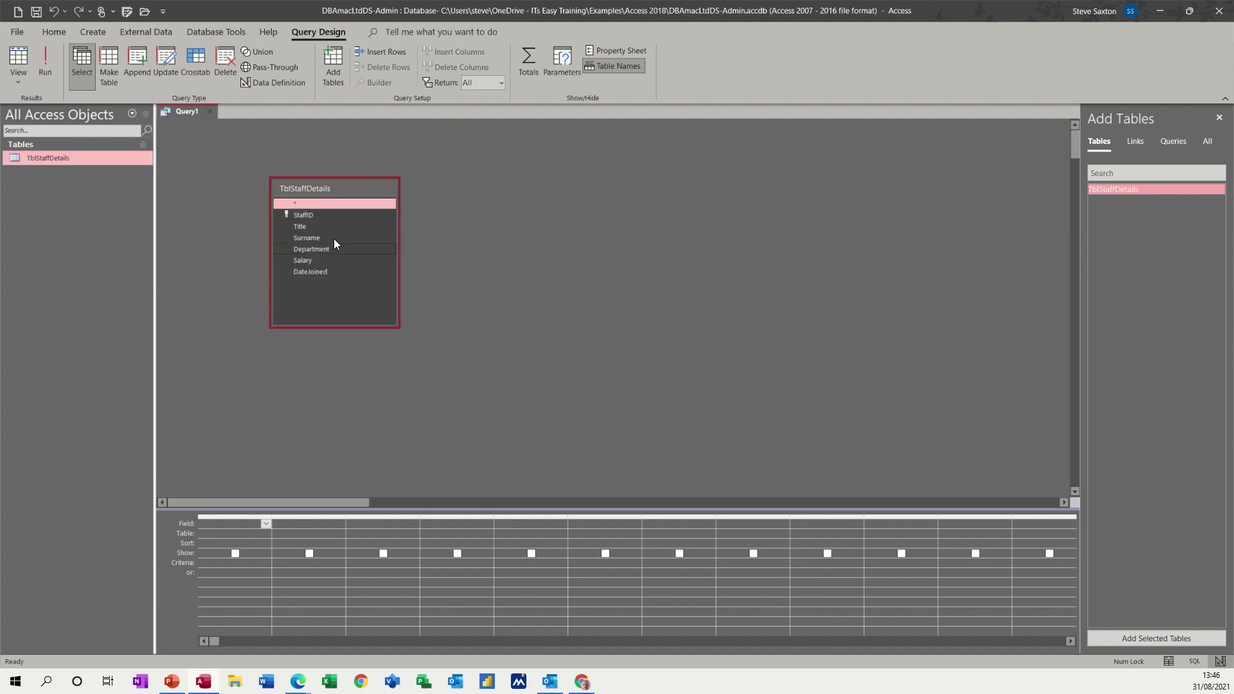
Step: Put all six fields, StaffID through DateJoined, in the grid and run the query
double_click(310, 187)
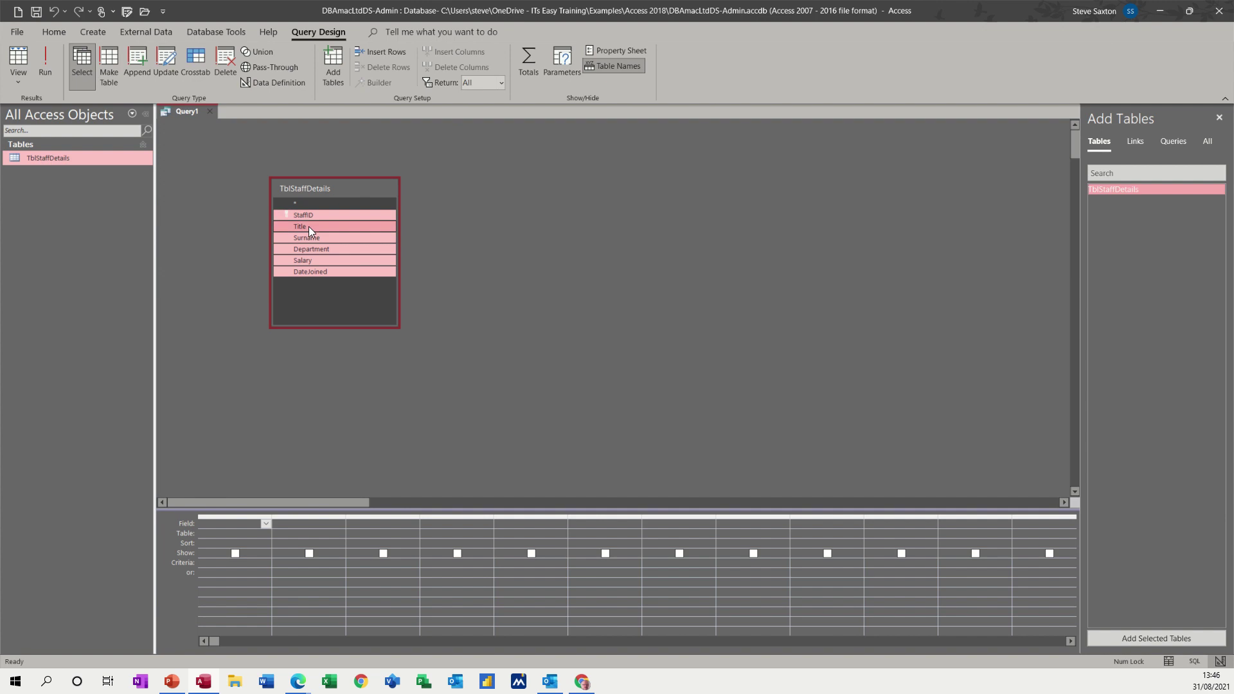
left_click_drag(306, 224, 218, 529)
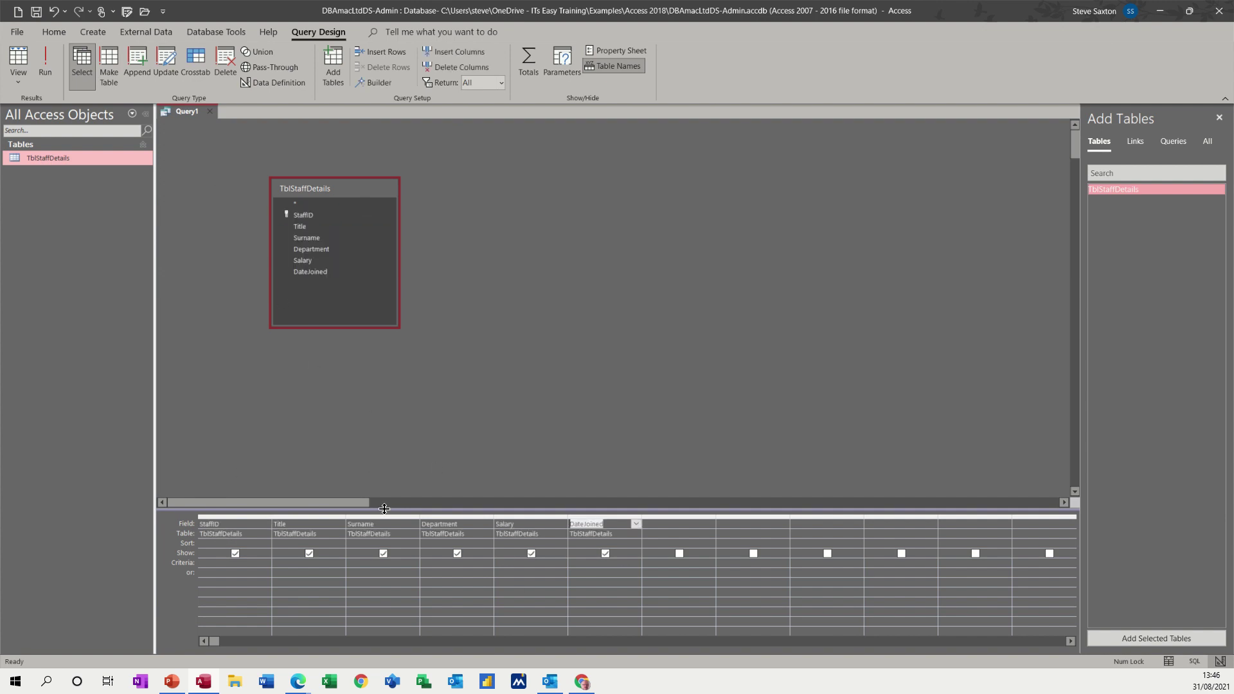
left_click_drag(391, 513, 399, 375)
left_click(36, 76)
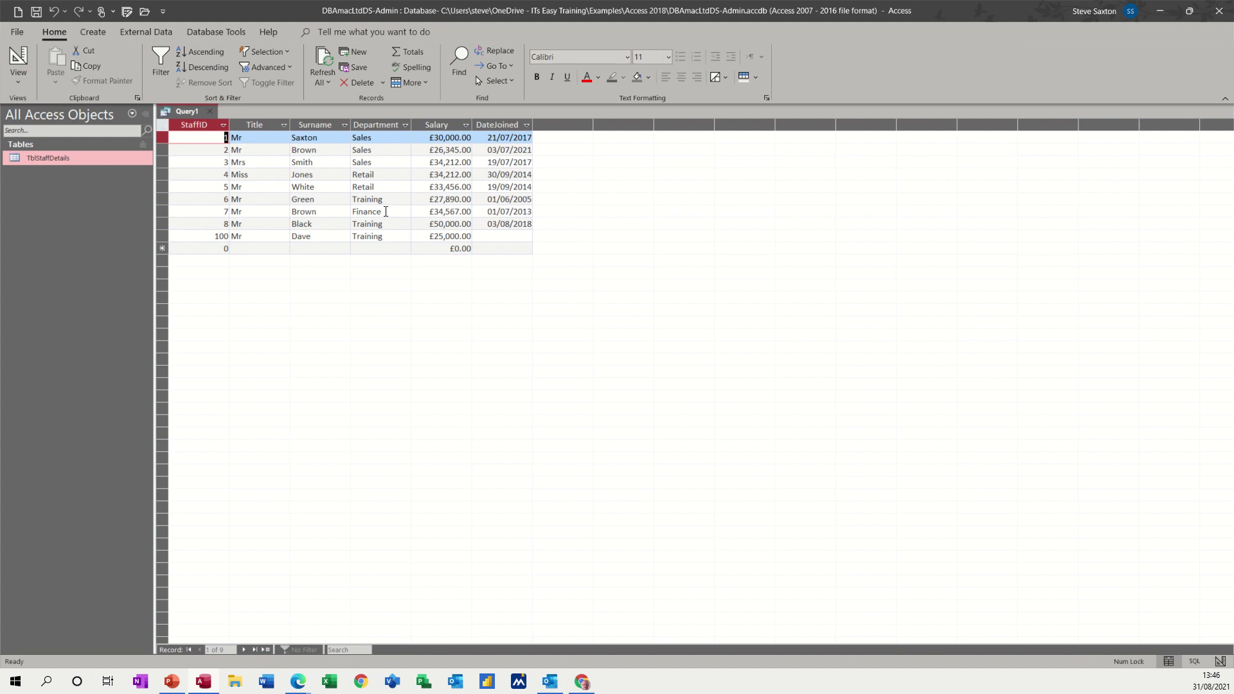
Step: Add a calculated column MonthlyWage: [Salary]/12 and view results like 2500 and 2851
left_click(11, 52)
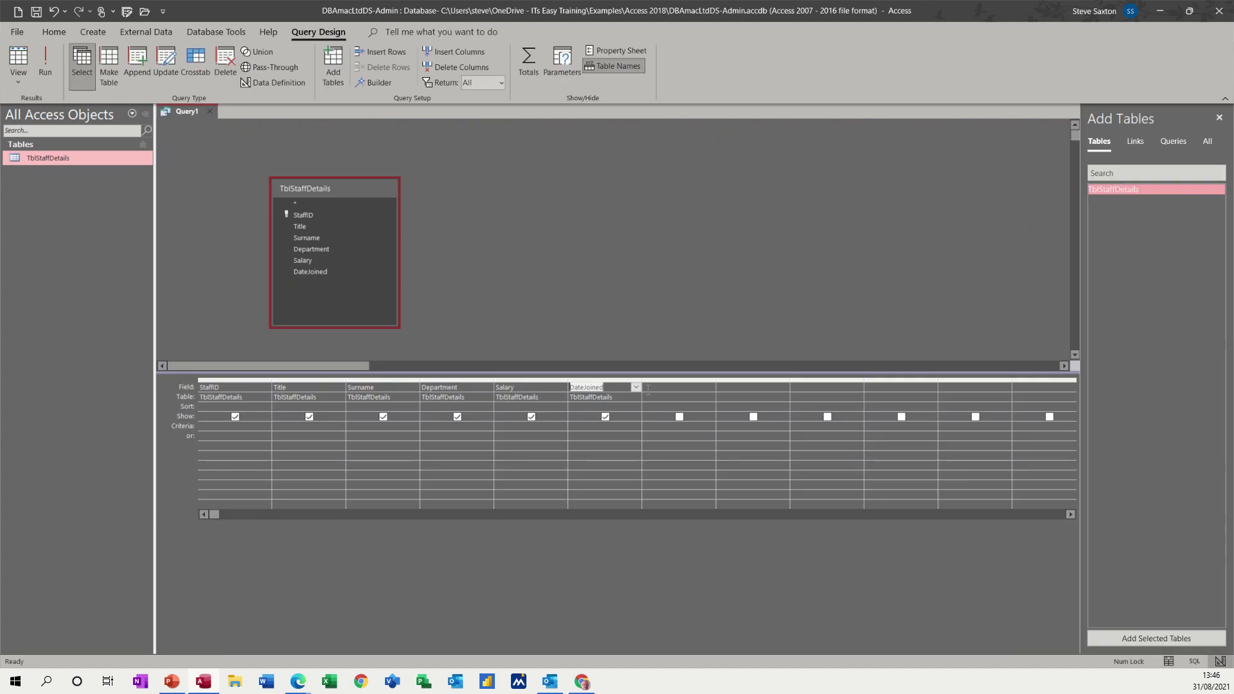
key("Tab")
type("ry")
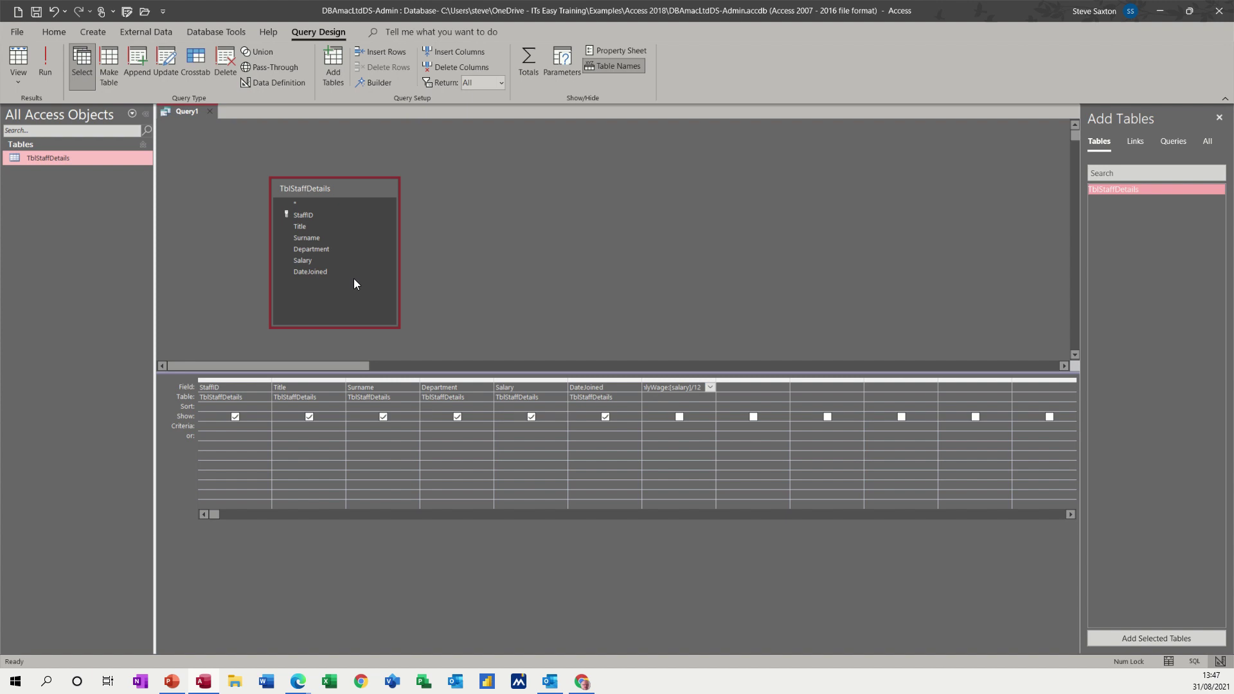
left_click(19, 61)
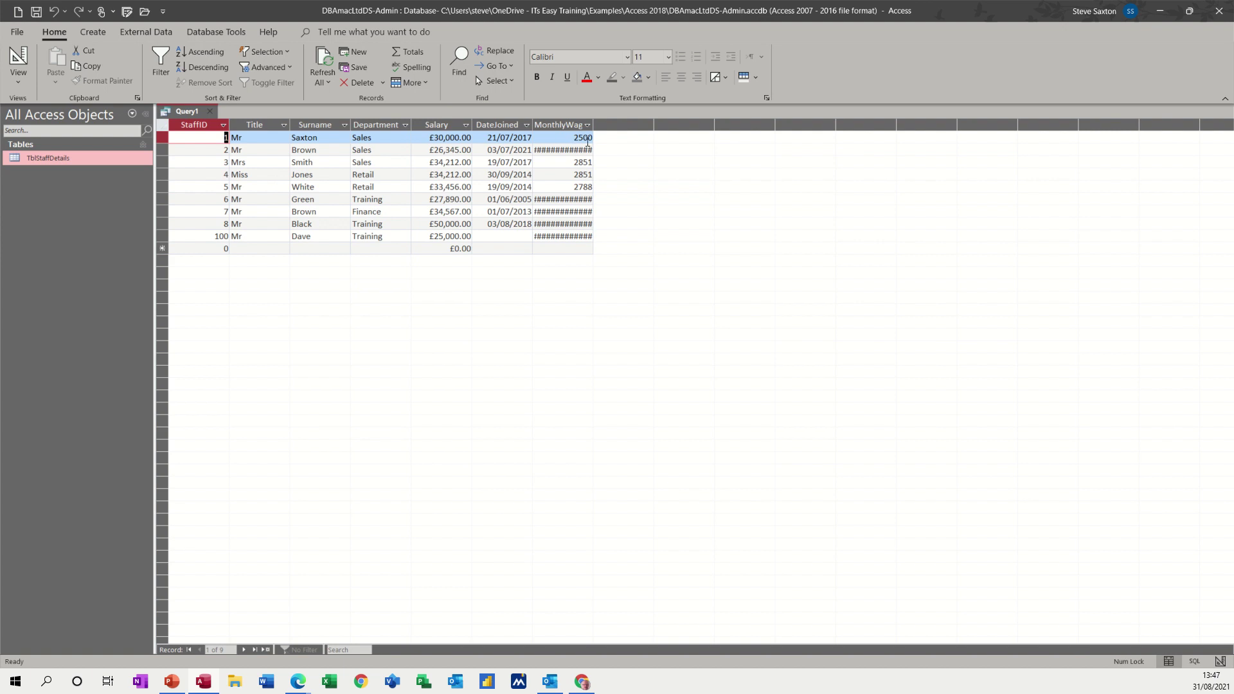
Step: Set MonthlyWage's Format property to Currency so values show as £2,500.00
double_click(592, 124)
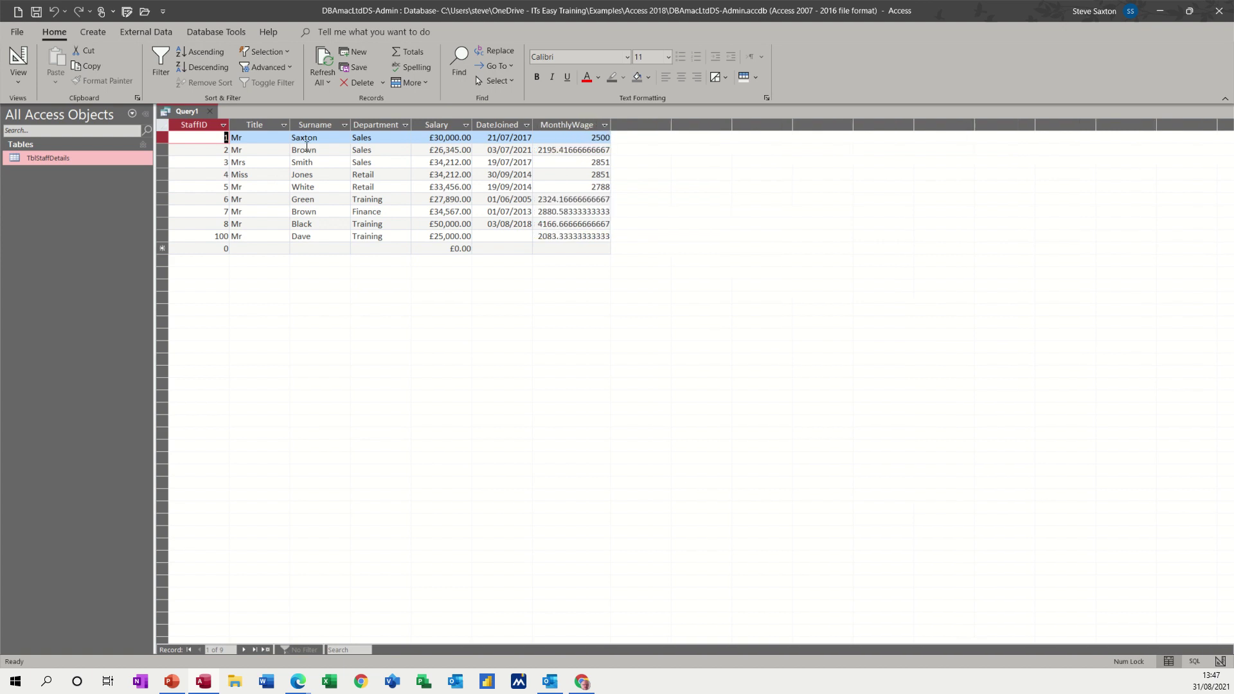
left_click(17, 56)
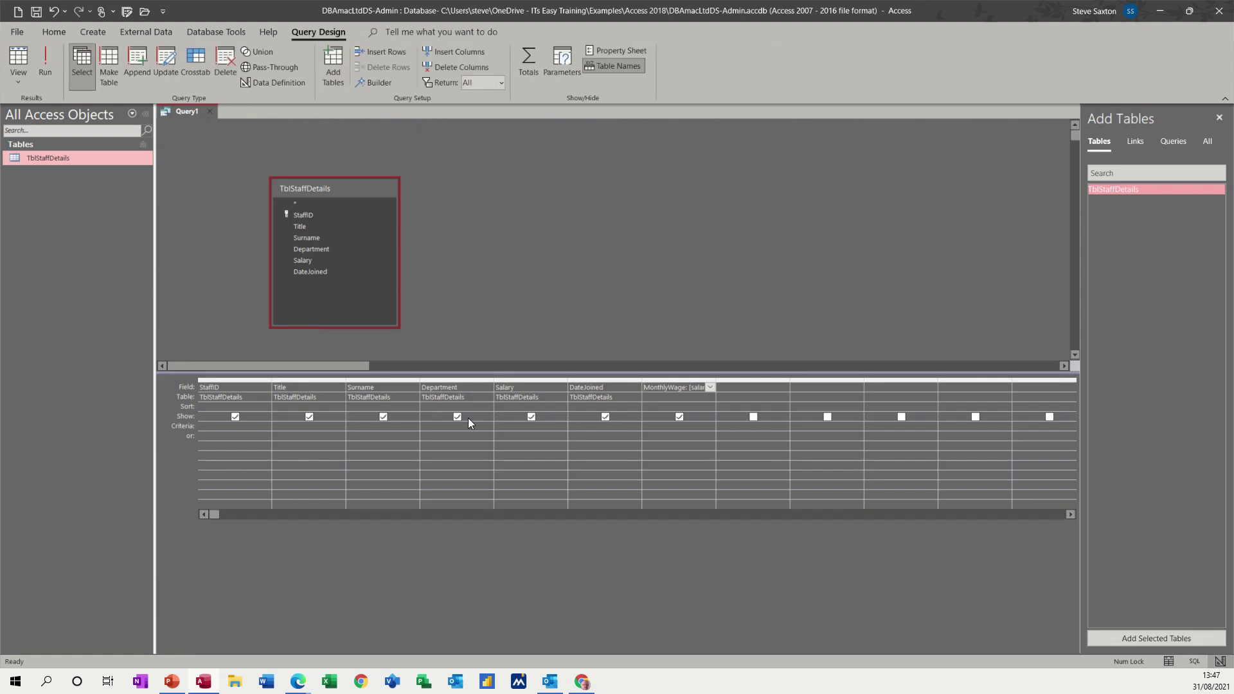
right_click(655, 383)
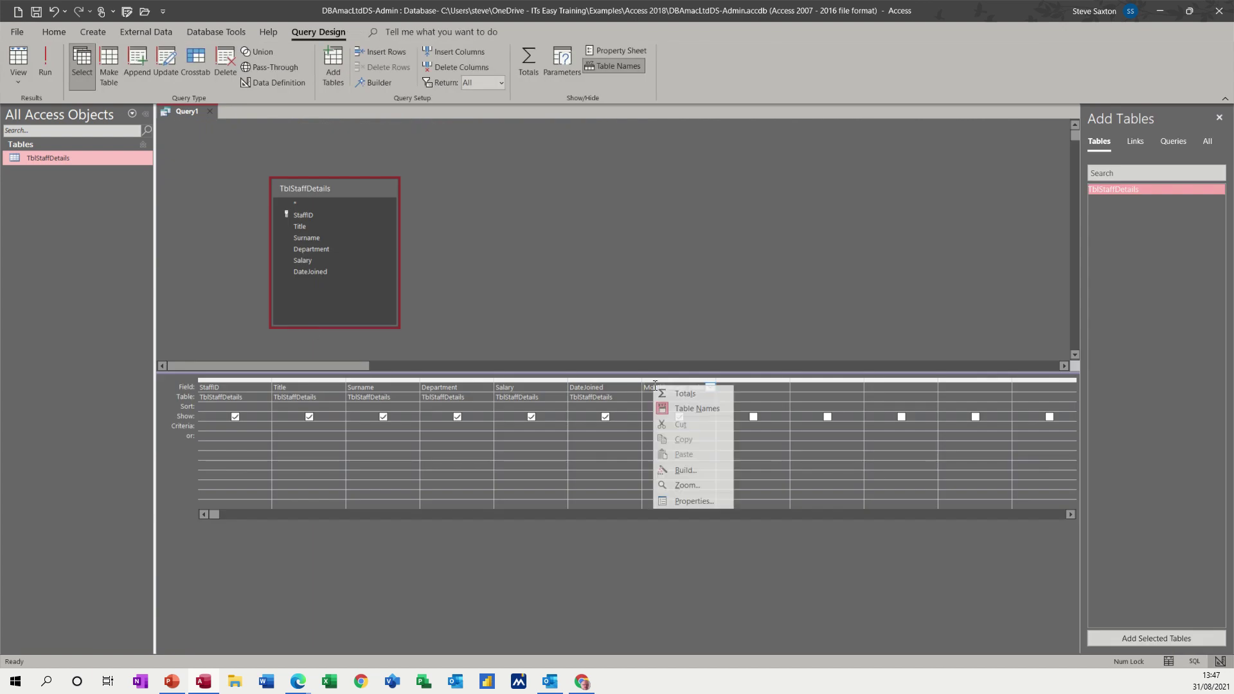
left_click(680, 500)
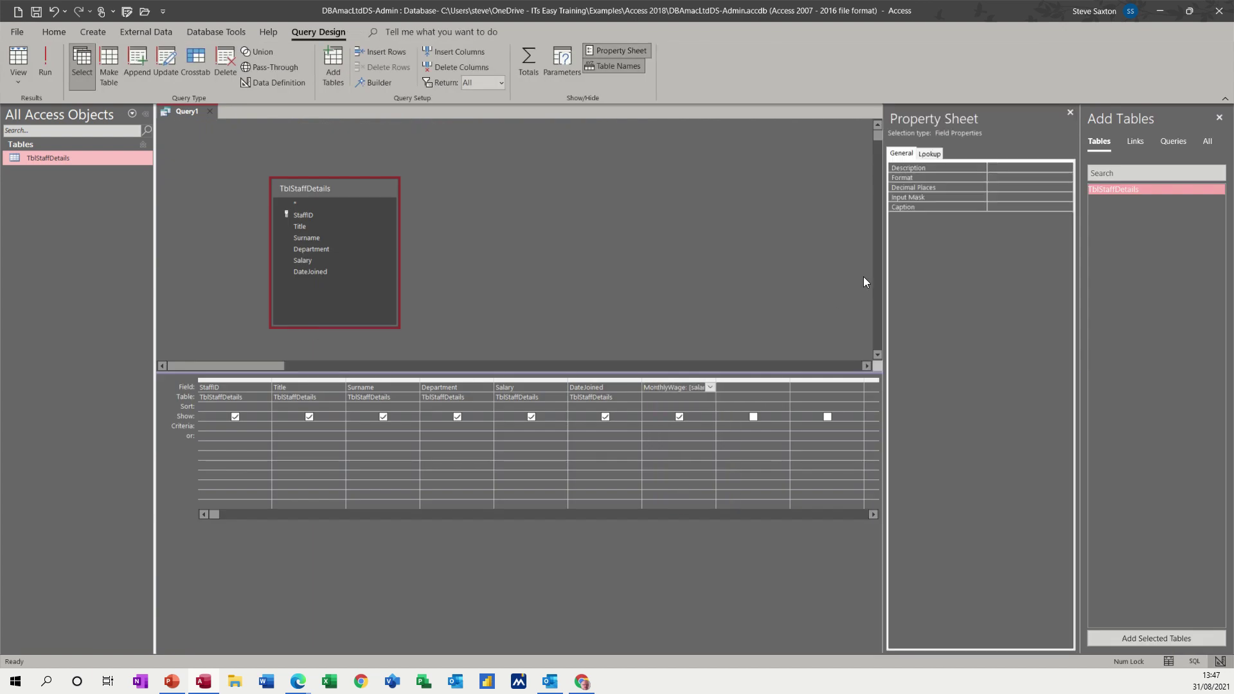
left_click(994, 178)
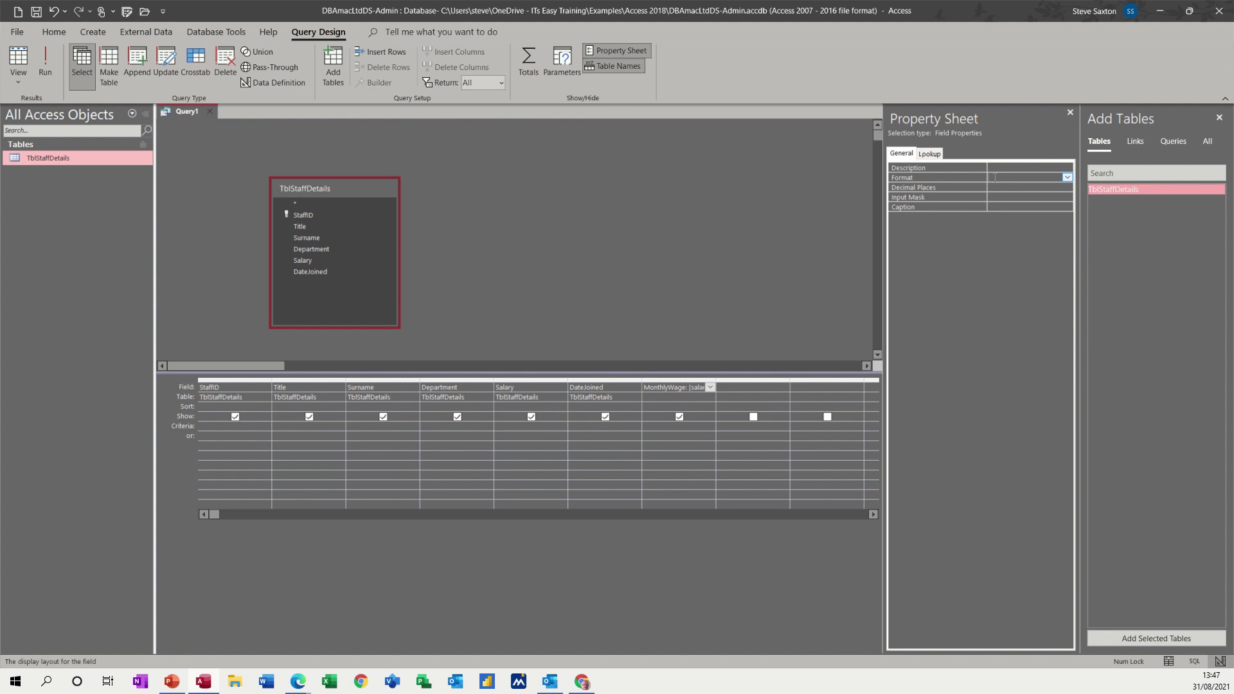
left_click(1067, 177)
left_click(1026, 196)
left_click(26, 70)
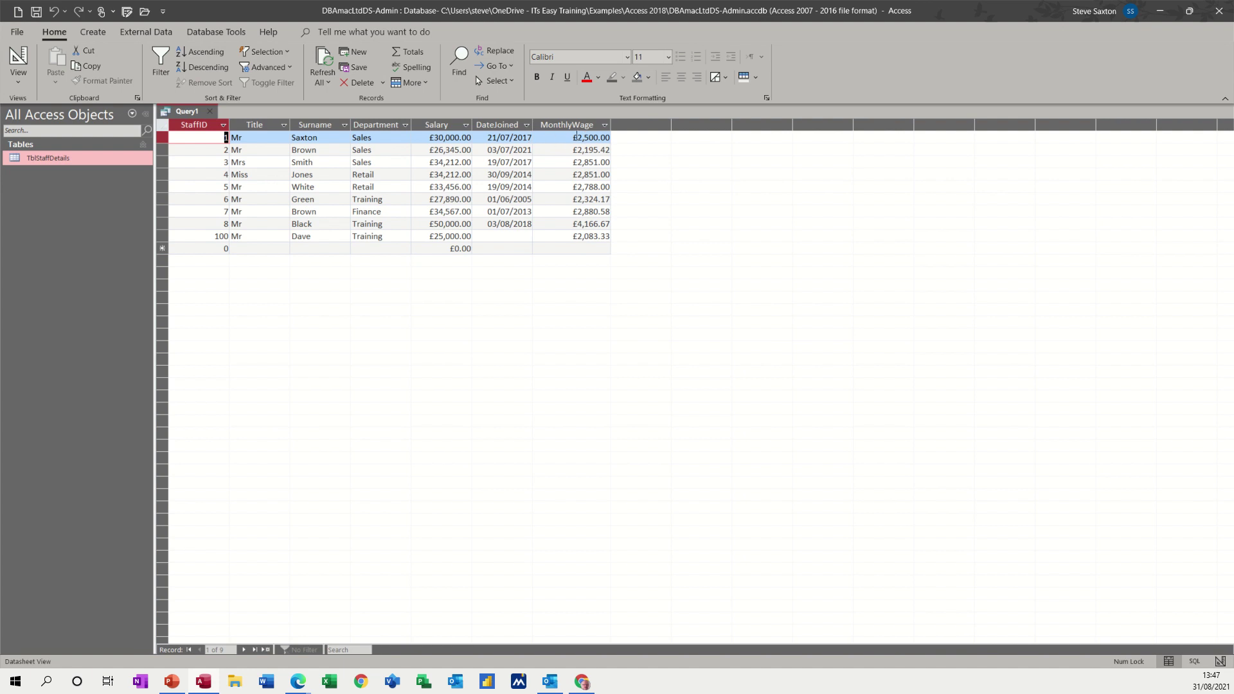
Step: Enter a TakeHomePay: [monthlywage]*.65 calculated field in the next column
left_click(19, 58)
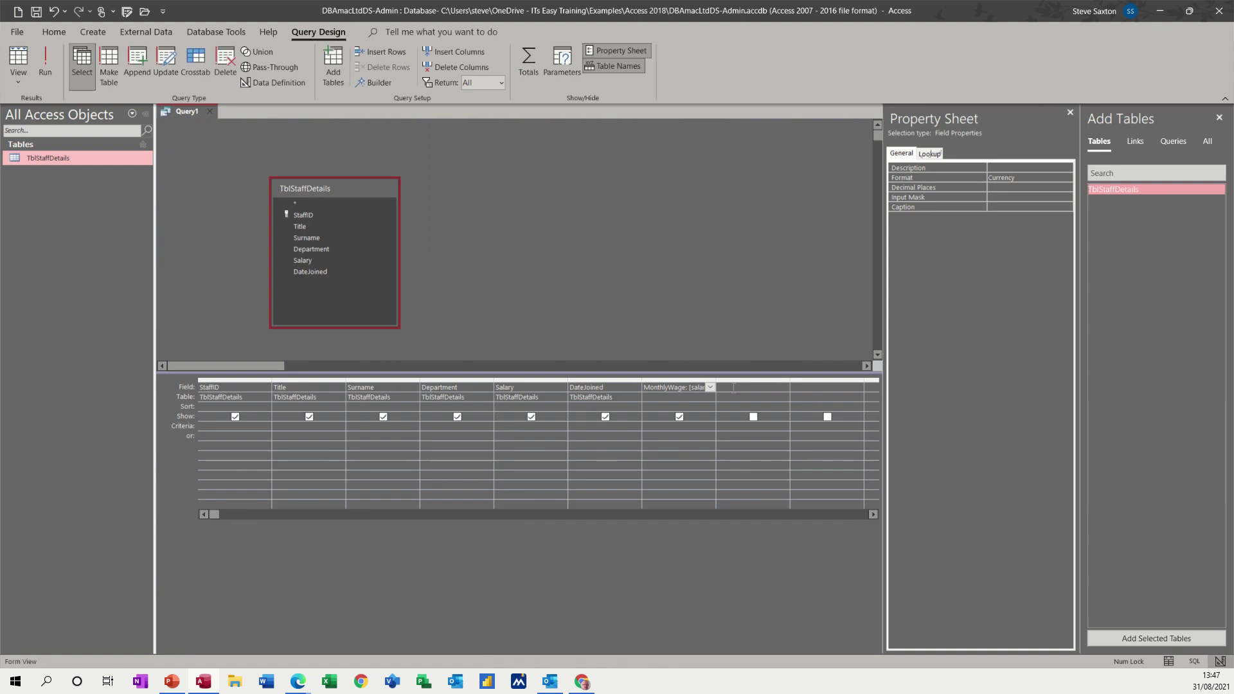
left_click(612, 516)
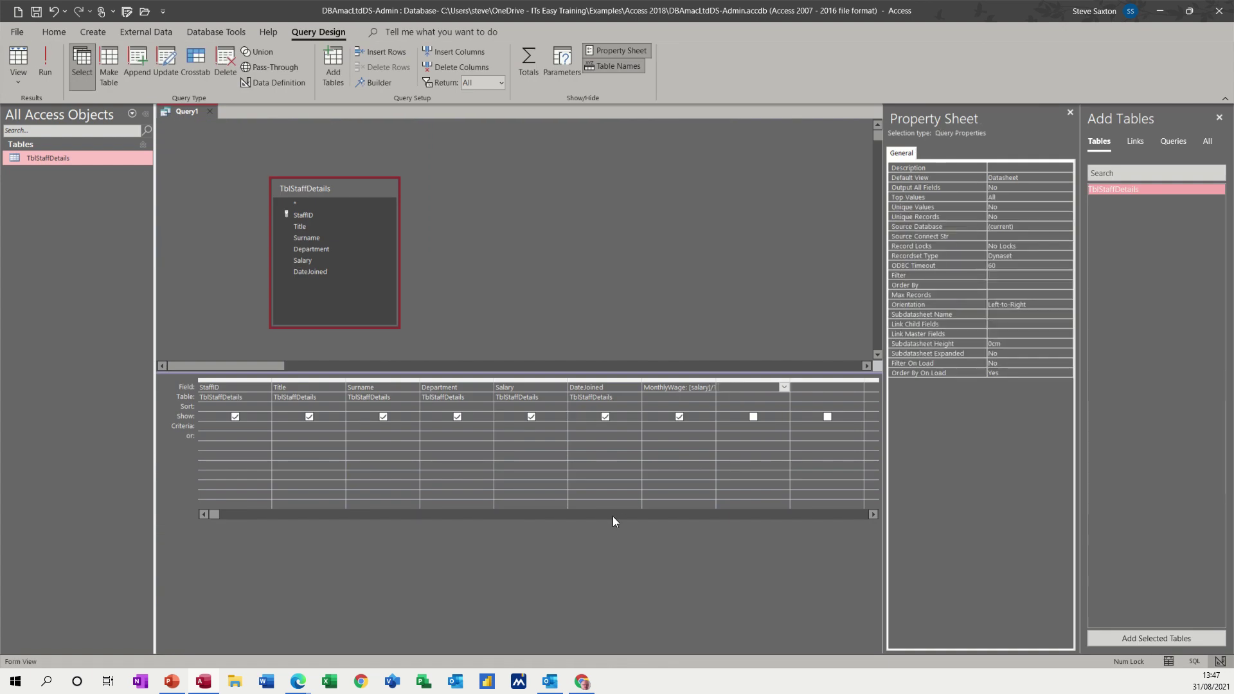
type("Ta")
type("keHome")
type("Pay:[mont")
type("hly")
type("wag")
type("e]*.65")
left_click(737, 399)
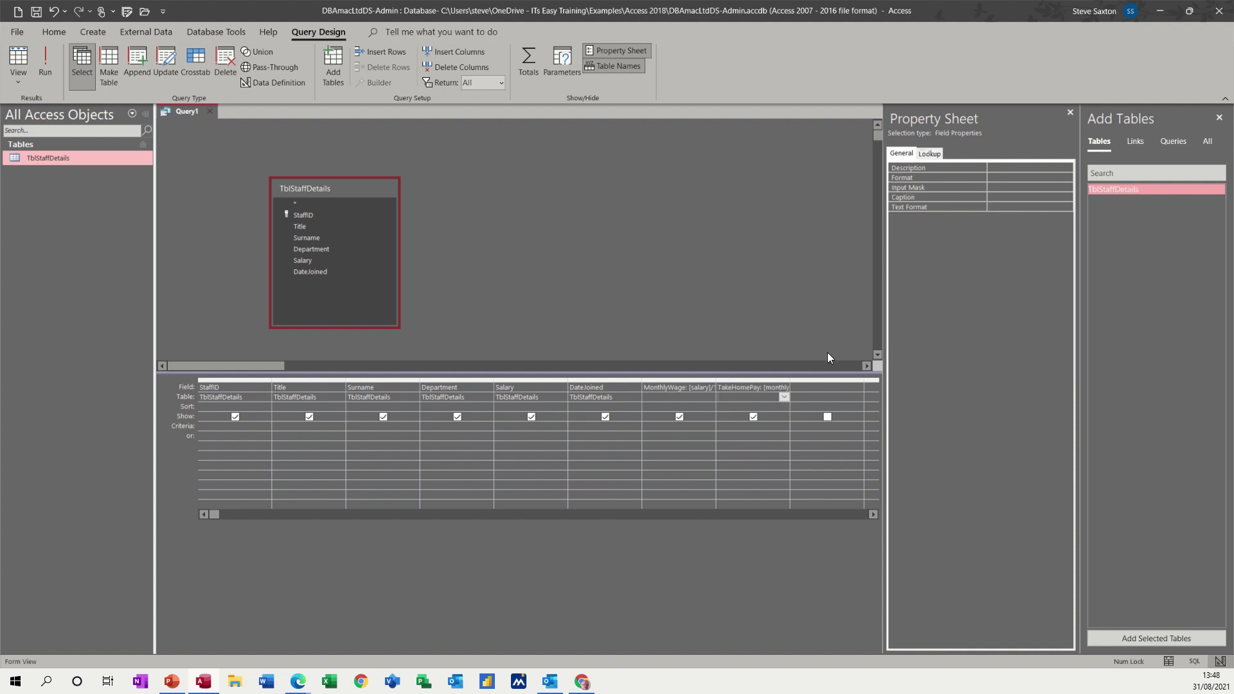
Step: Format TakeHomePay as Currency and view results such as £1,625.00
left_click(1002, 179)
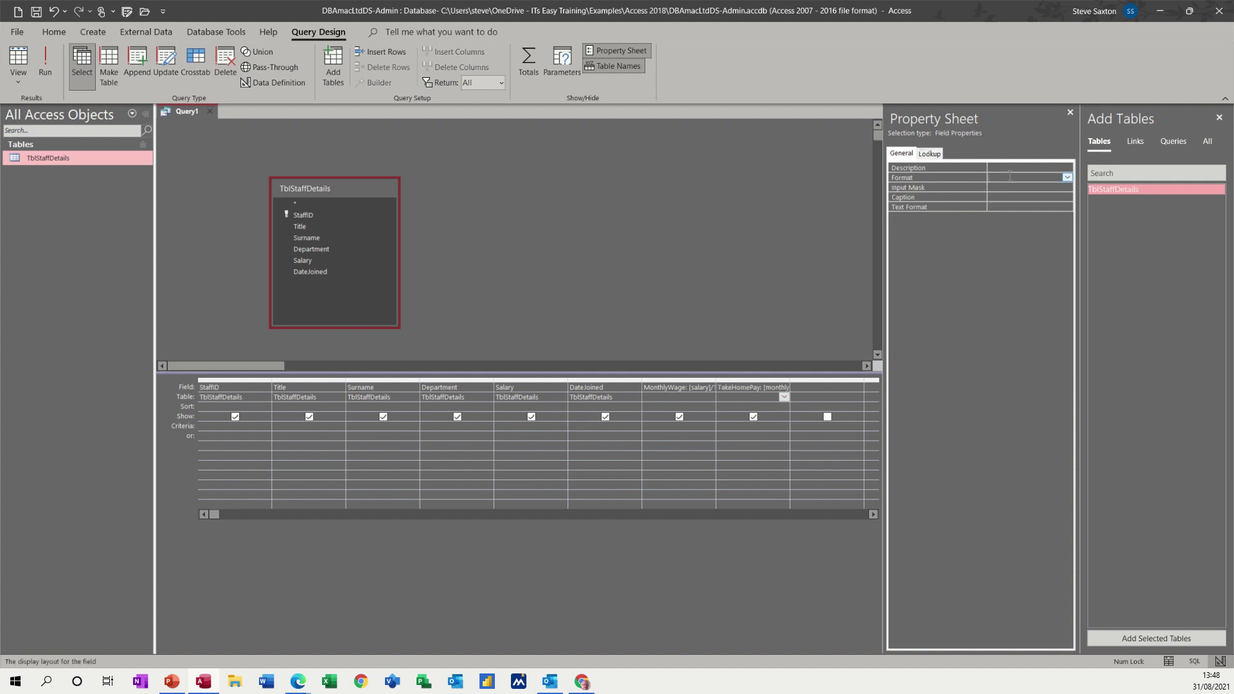
left_click(1067, 179)
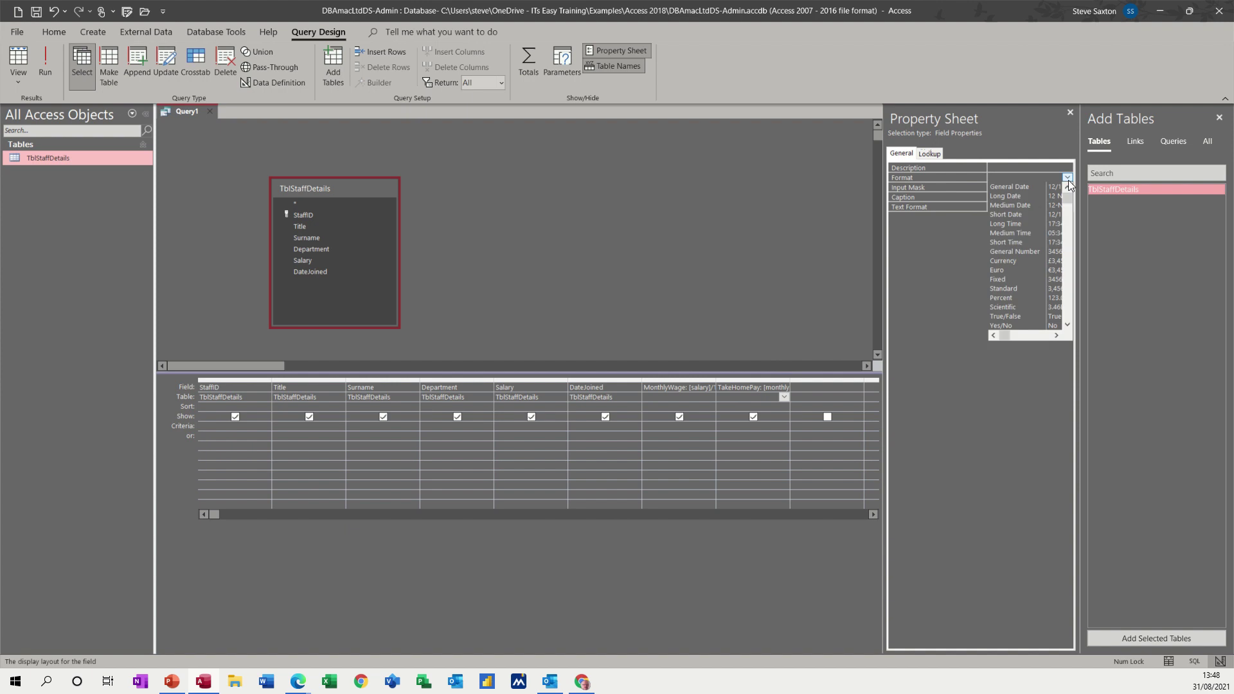
left_click(1013, 259)
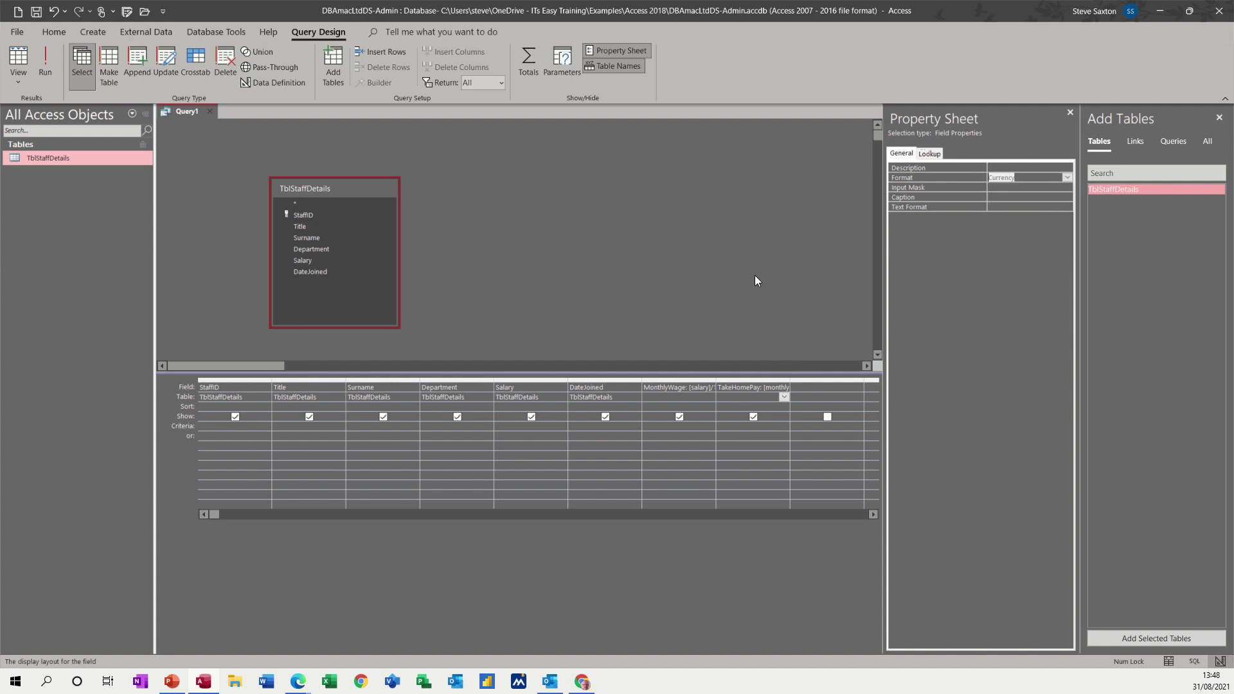
left_click(15, 61)
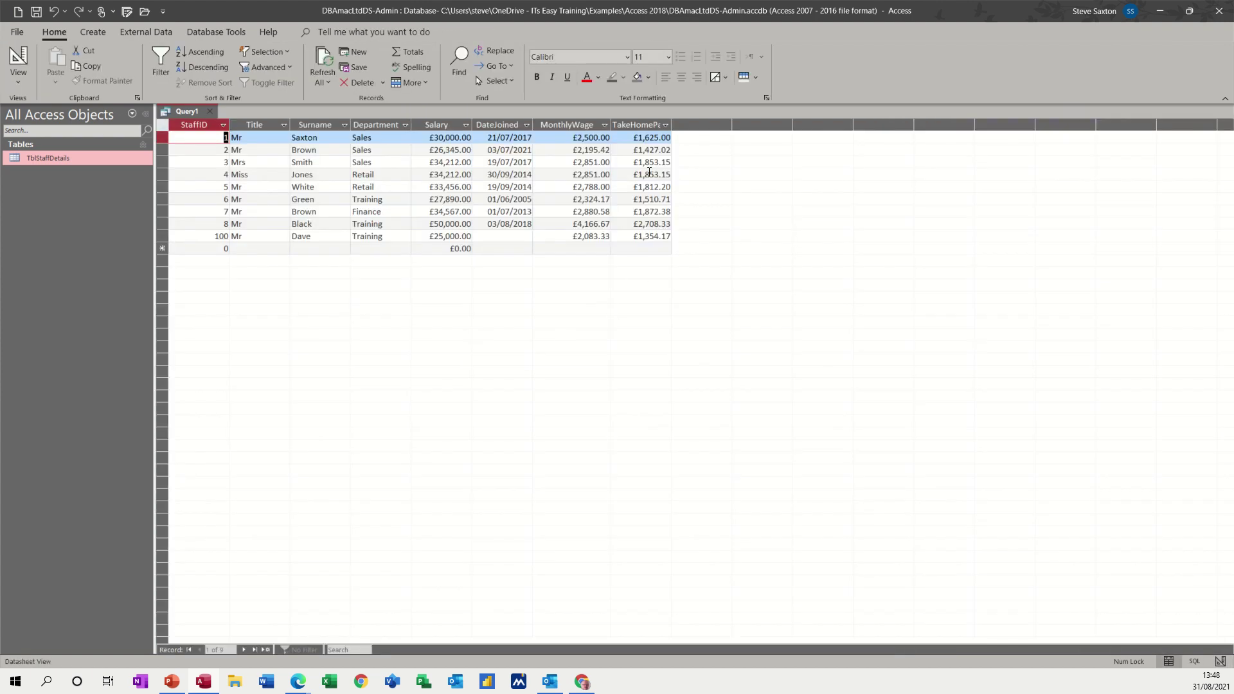
Step: Change record 1's salary to £15,000 to see MonthlyWage and TakeHomePay recalculate
double_click(671, 125)
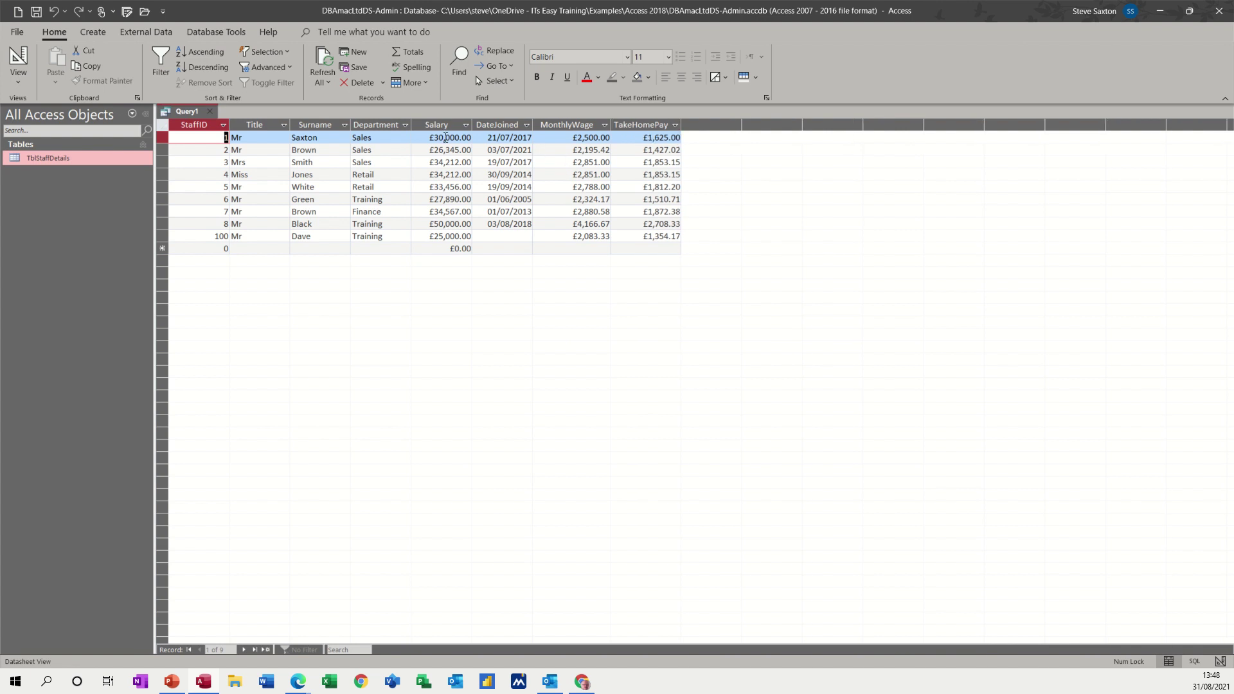
left_click(437, 138)
type("2")
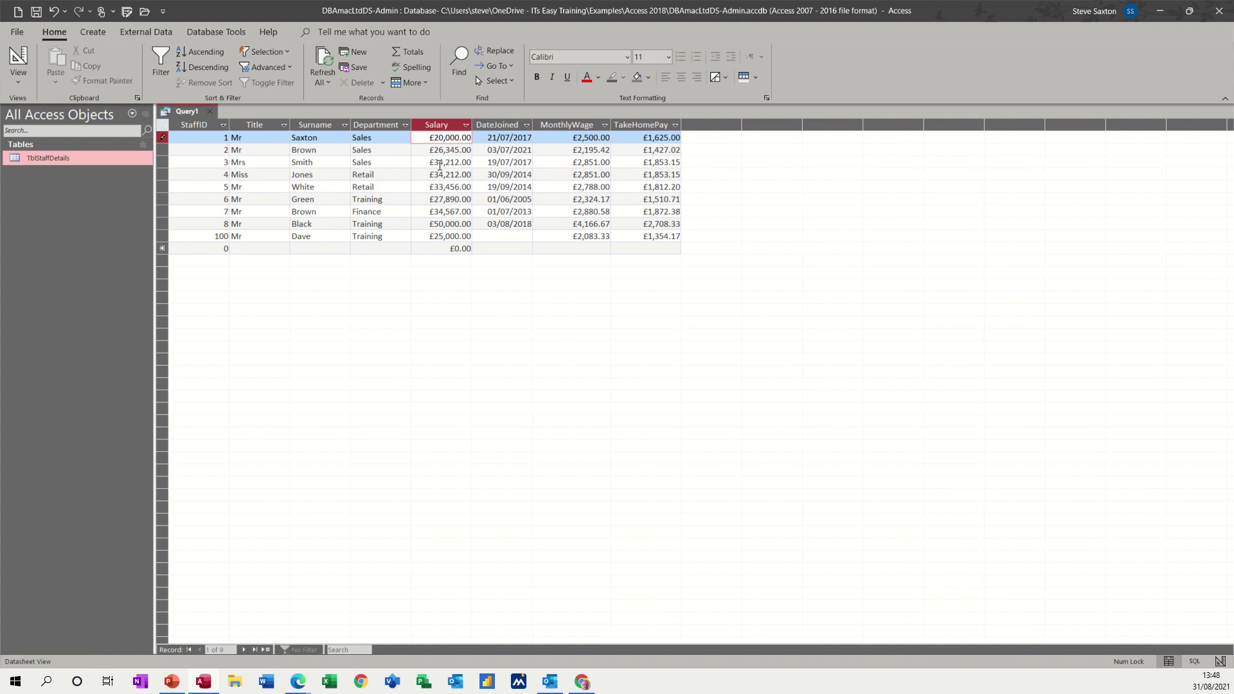
left_click(442, 150)
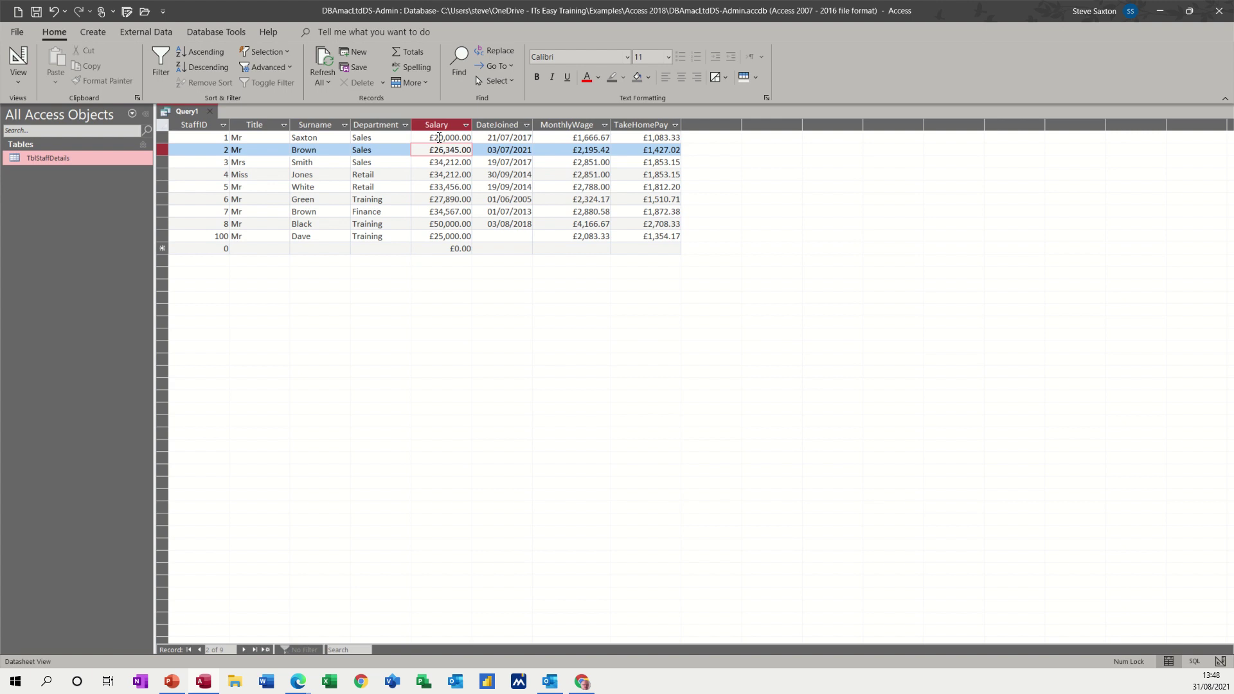
left_click_drag(435, 138, 443, 136)
type("15")
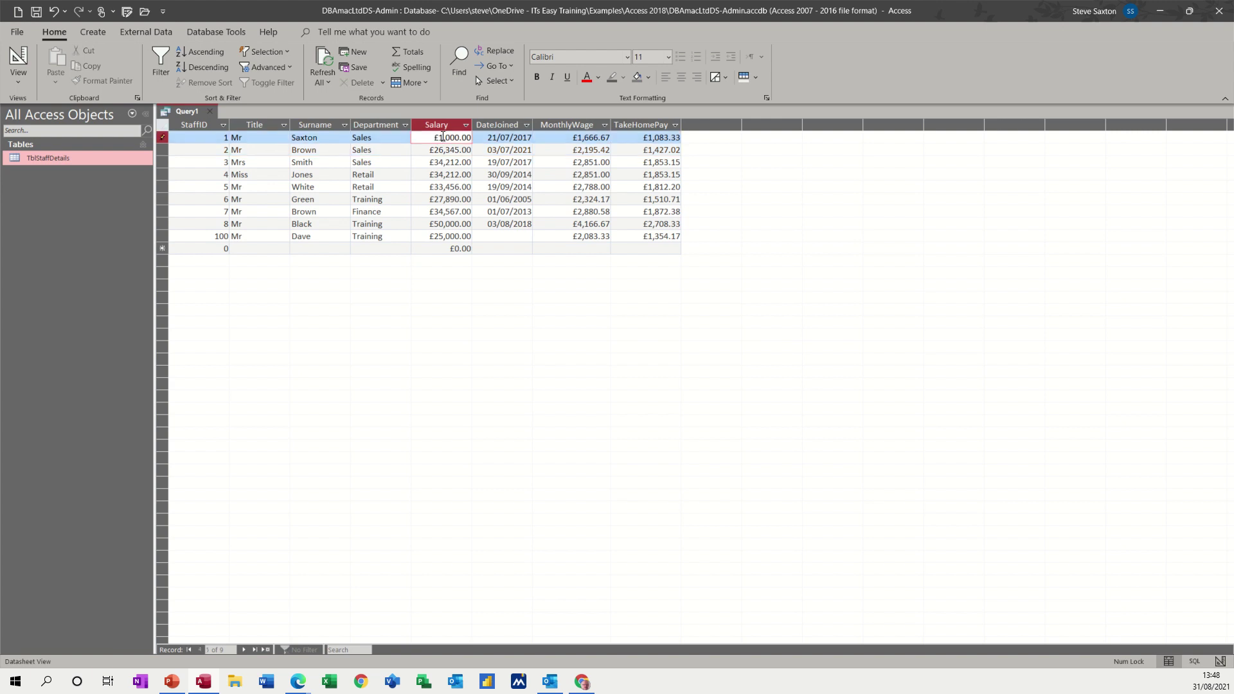
key("Down")
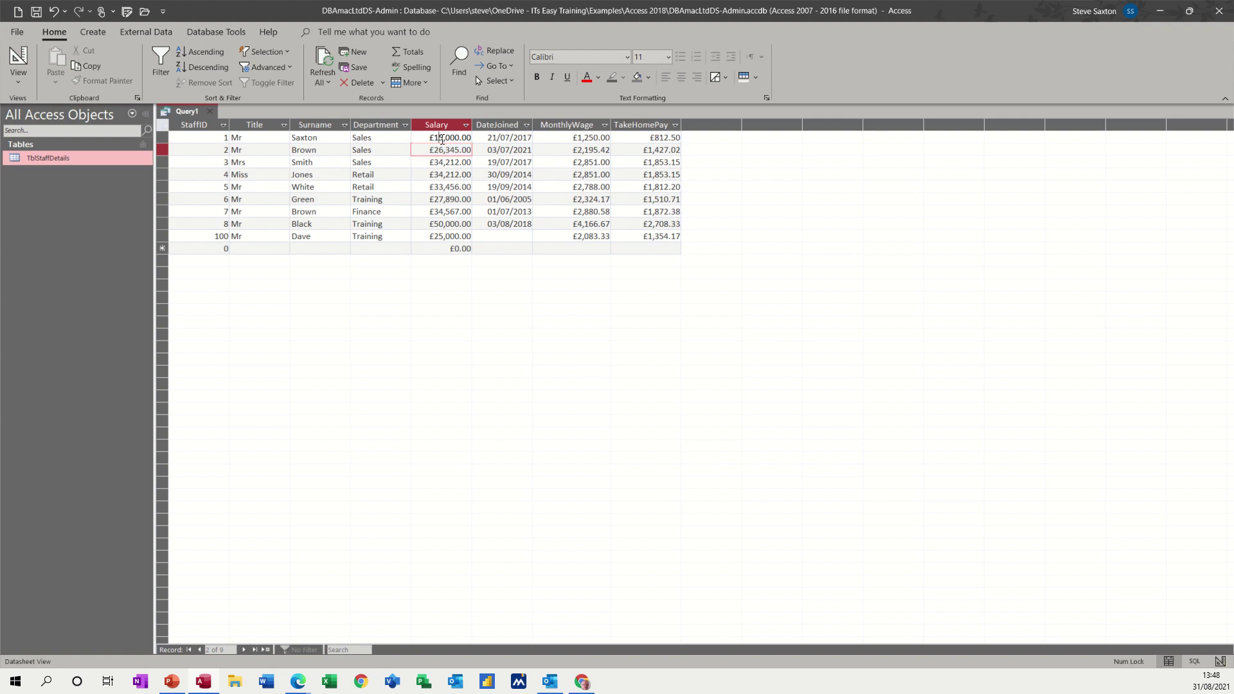
Step: Restore record 1's salary to £30,000, bringing TakeHomePay back to £1,625.00
left_click(442, 138)
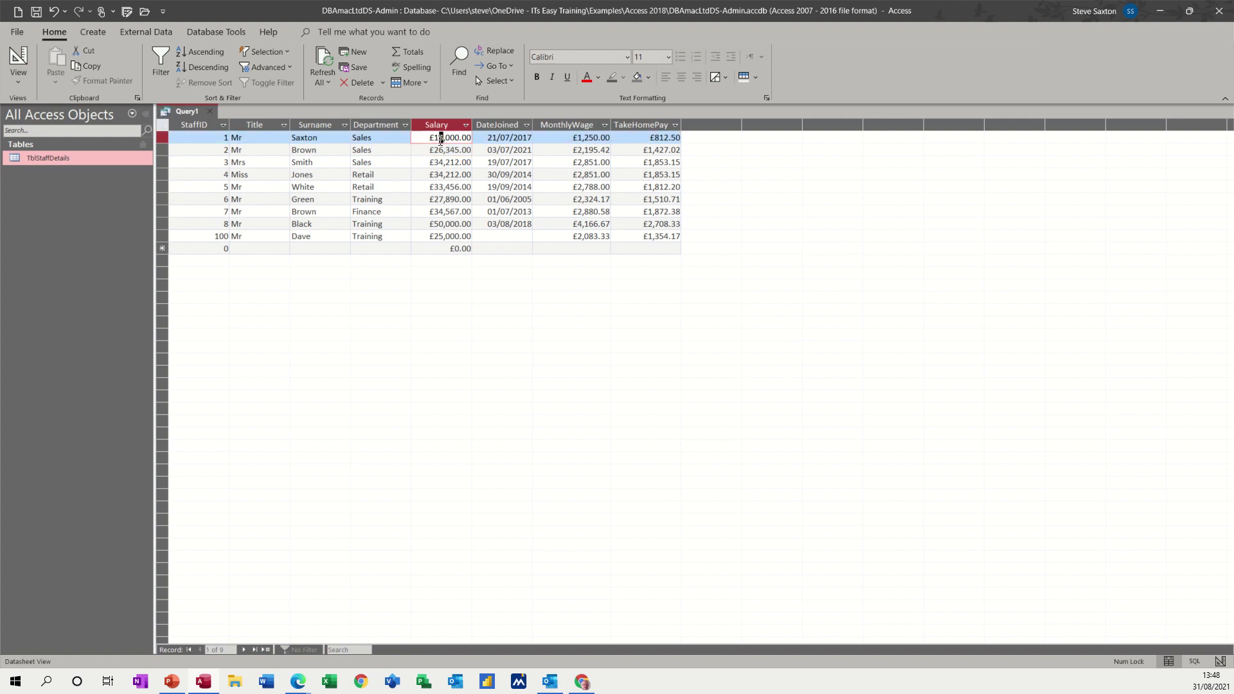
left_click_drag(441, 139, 438, 142)
type("30")
left_click(452, 163)
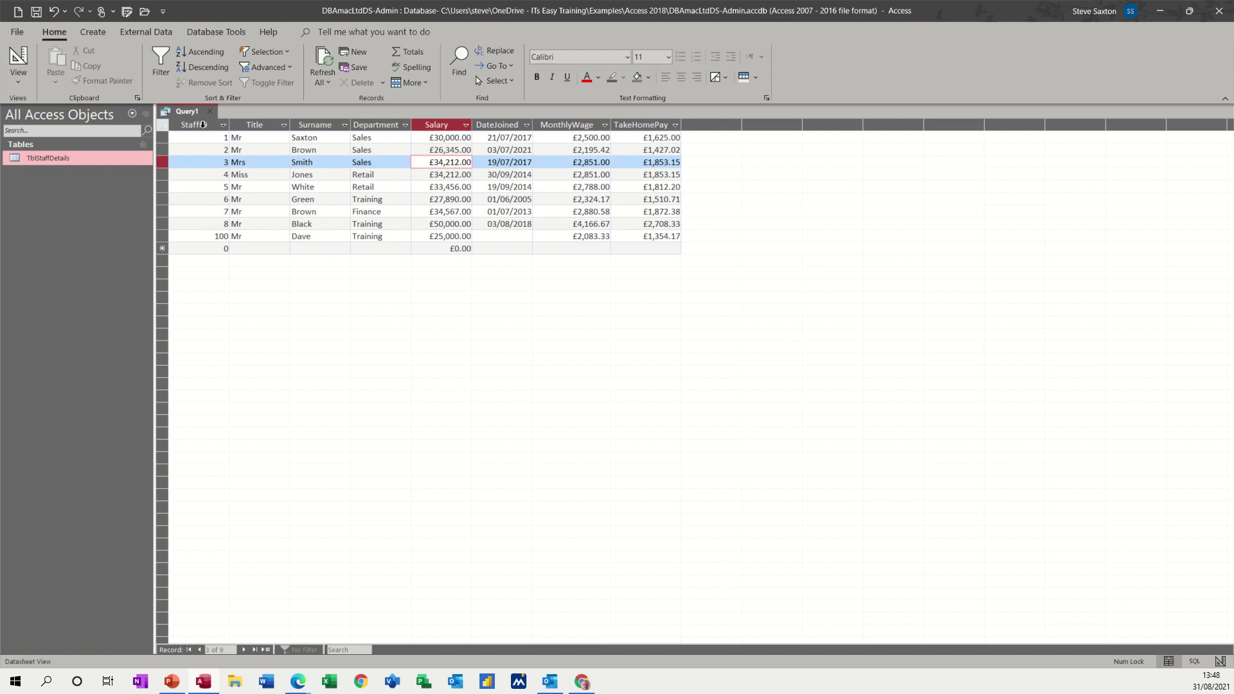
Step: Return Query1 to Design View and close the Property Sheet and Add Tables panes
left_click(18, 59)
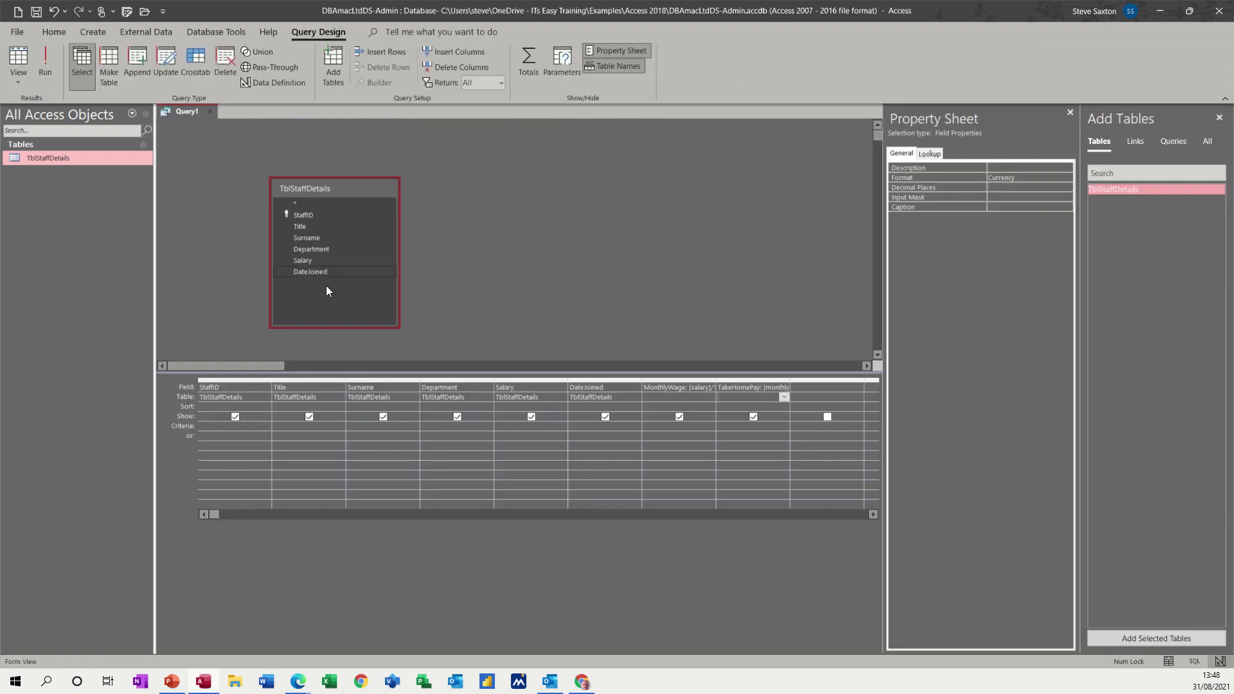
left_click(1070, 114)
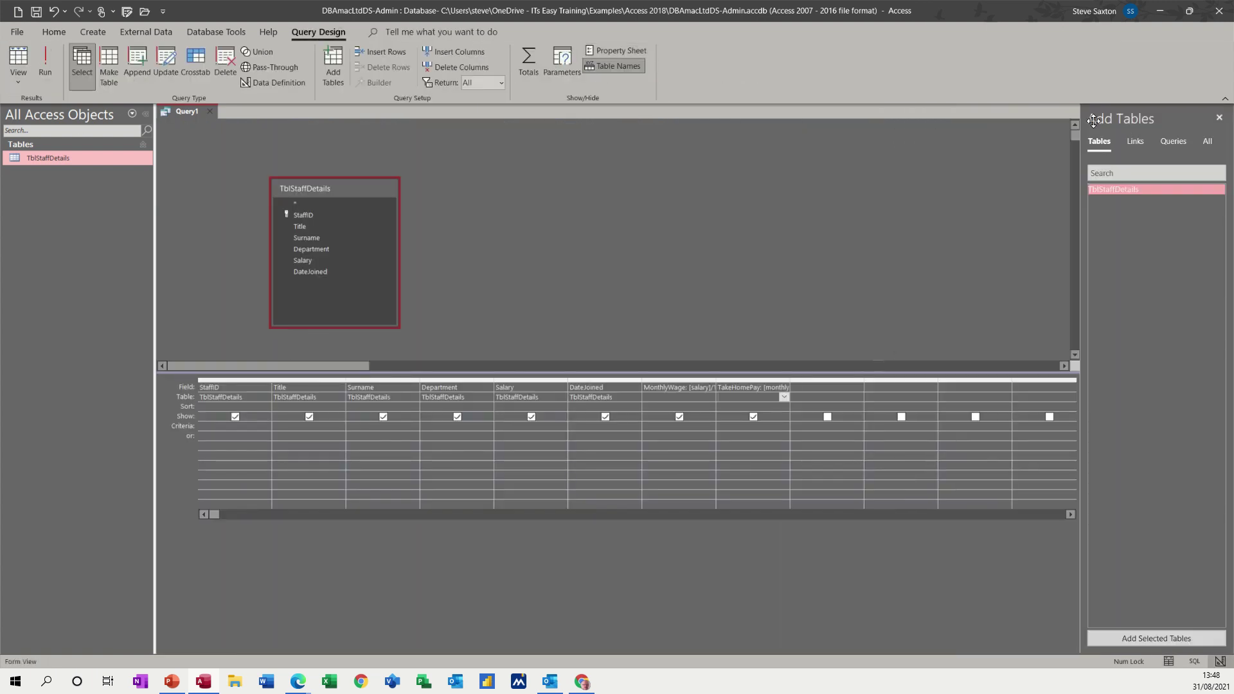
left_click(1218, 117)
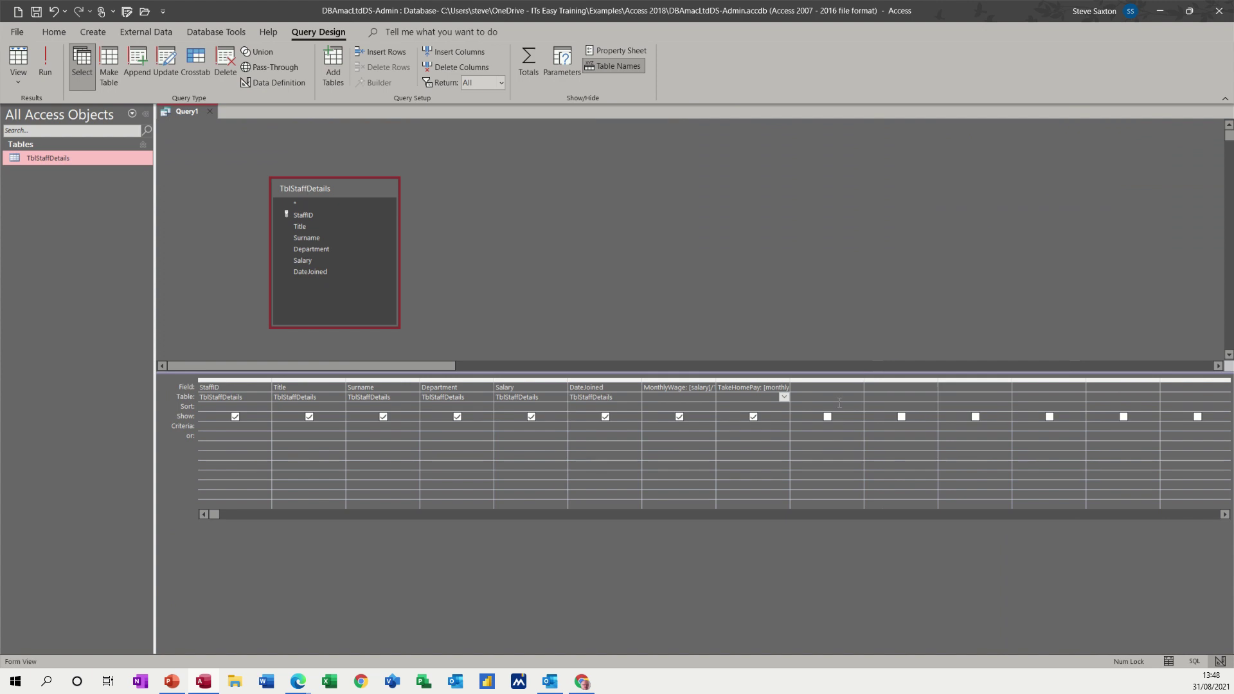
Step: Load TakeHomePay's expression into the Expression Builder and expand the database's Tables list
left_click(808, 390)
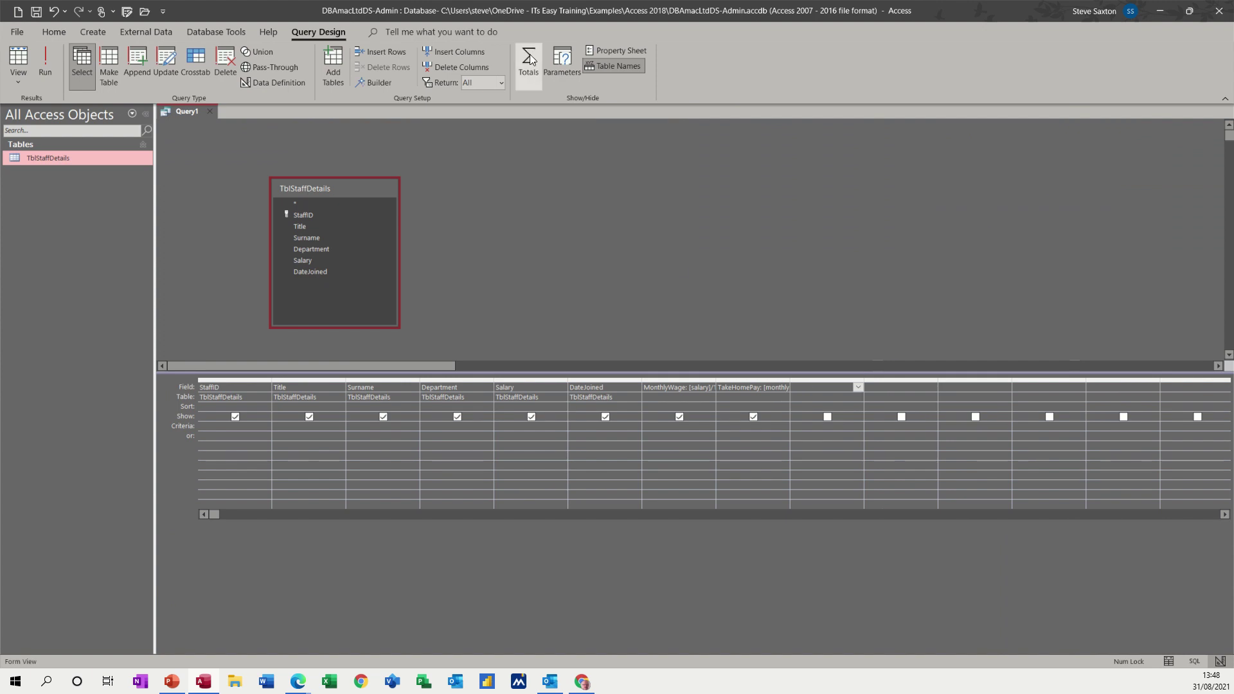
left_click(376, 85)
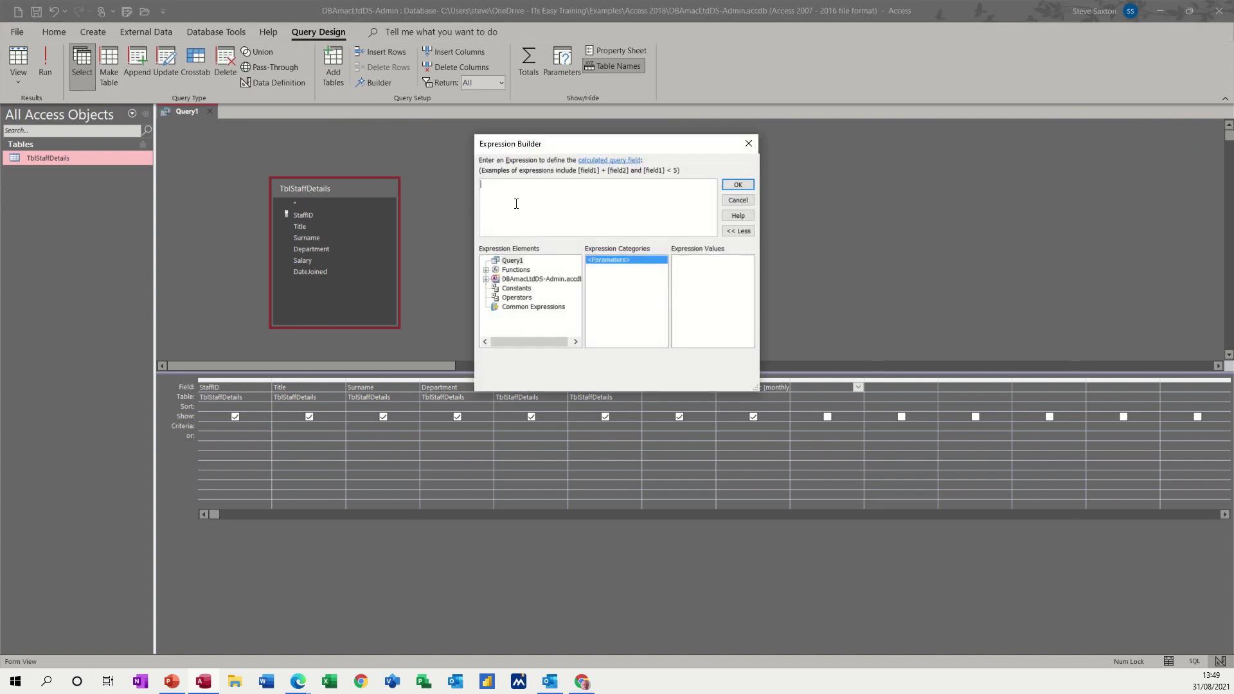
left_click(749, 148)
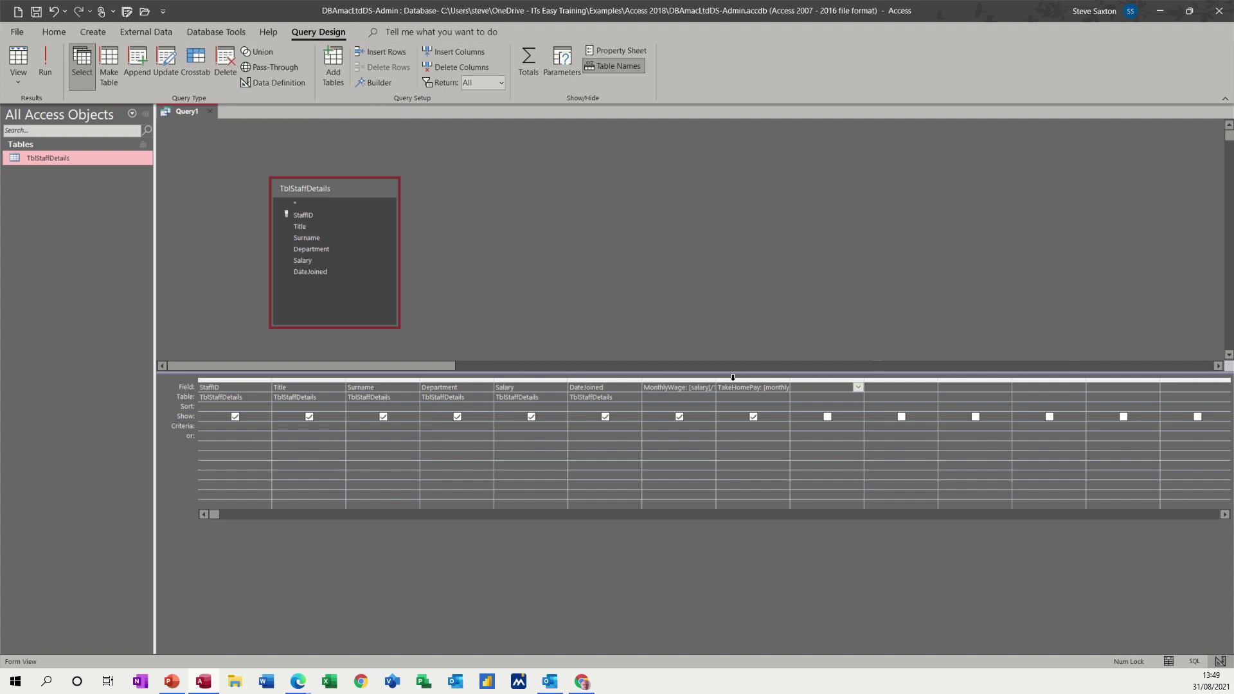
left_click(373, 88)
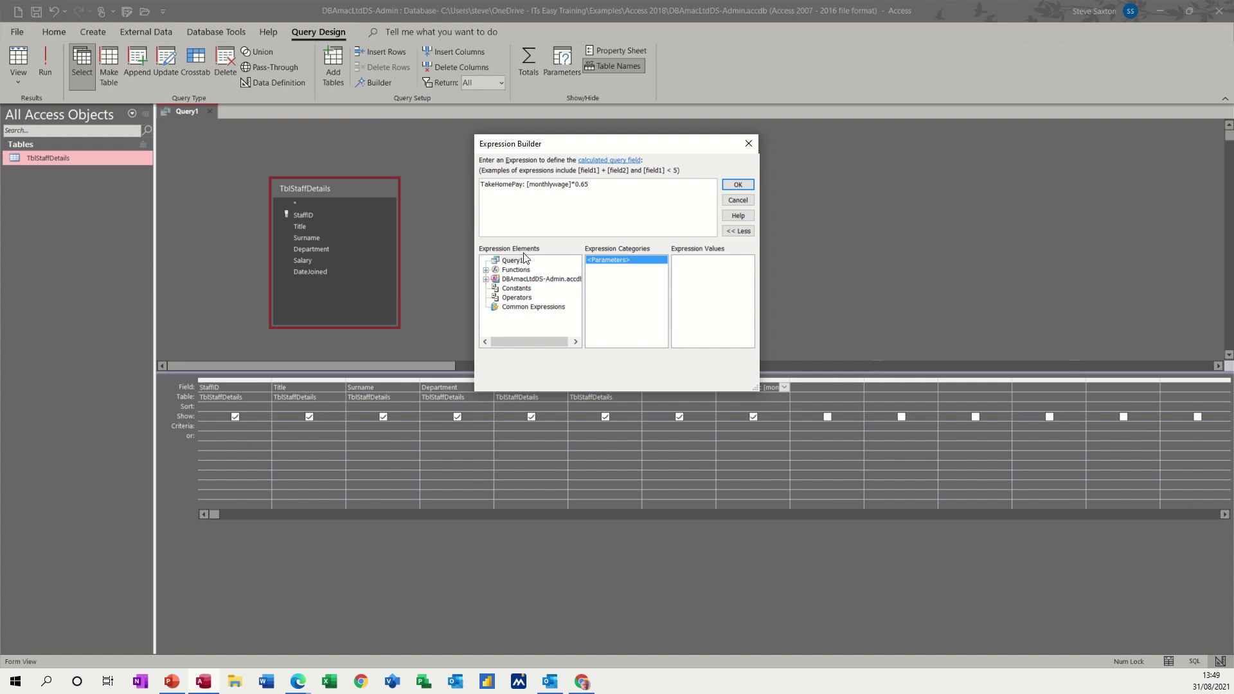
left_click(486, 279)
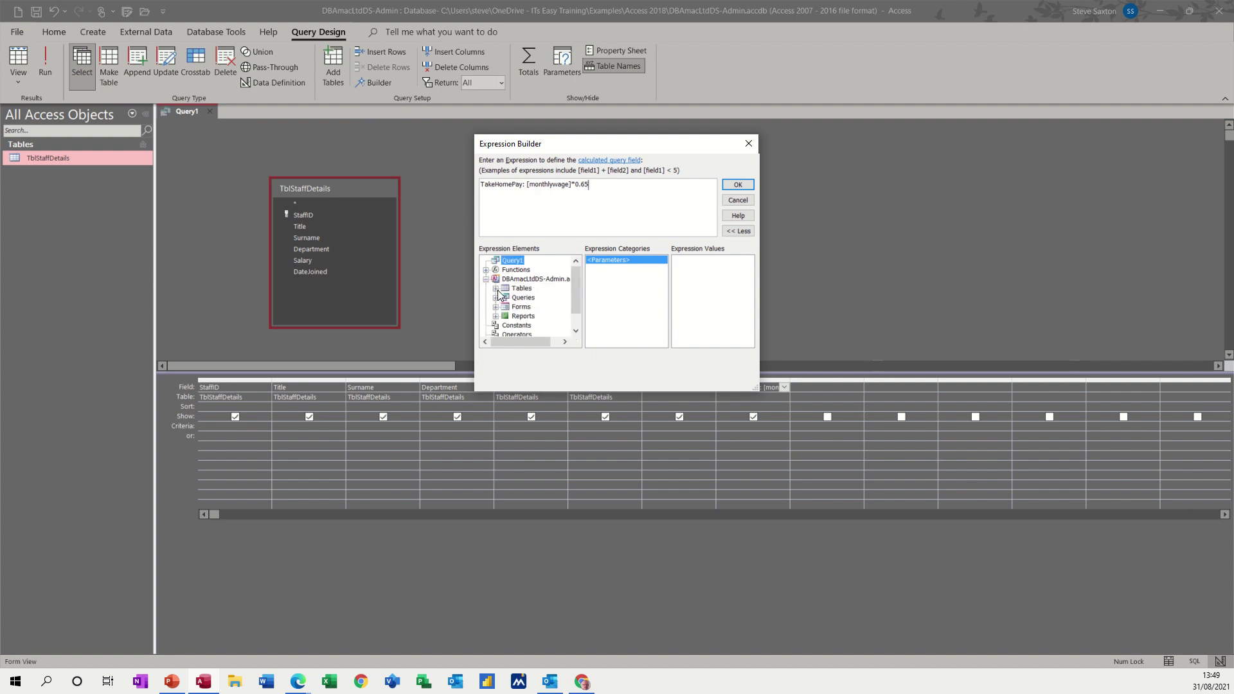
left_click(496, 289)
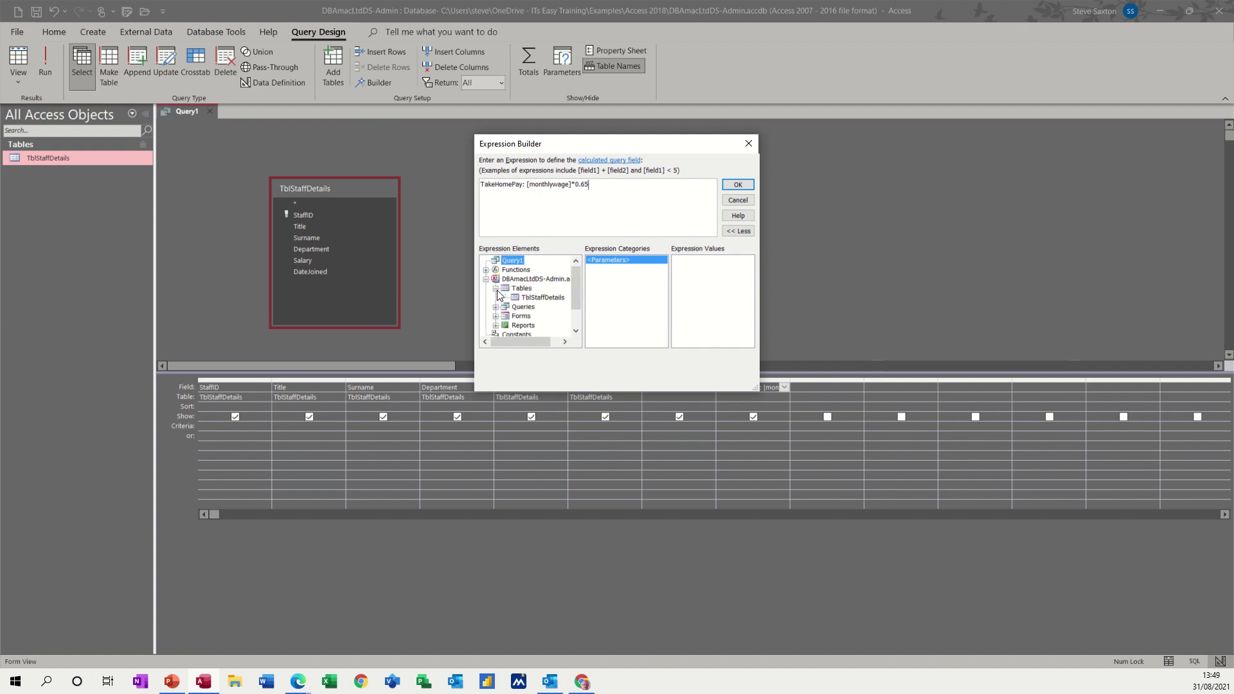
Step: Build the test expression test: [TblStaffDetails]![Salary] from the Salary field, then cancel it
left_click(542, 298)
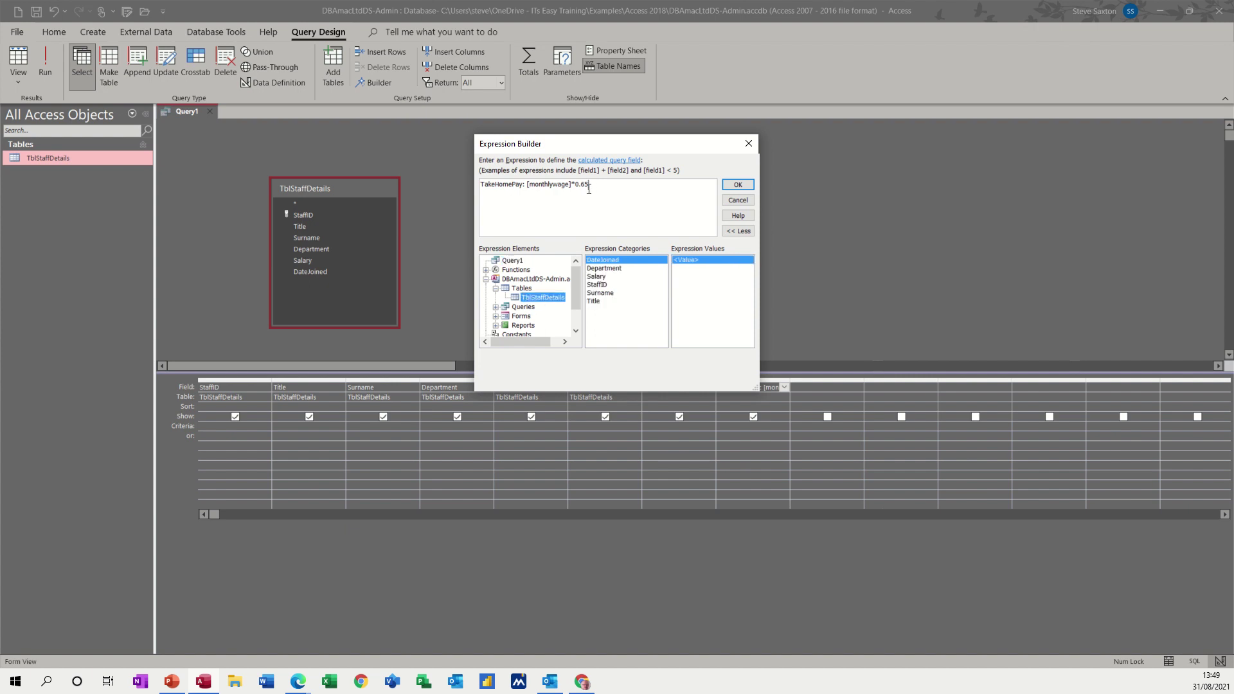
left_click_drag(605, 186, 522, 186)
key("Delete")
double_click(598, 276)
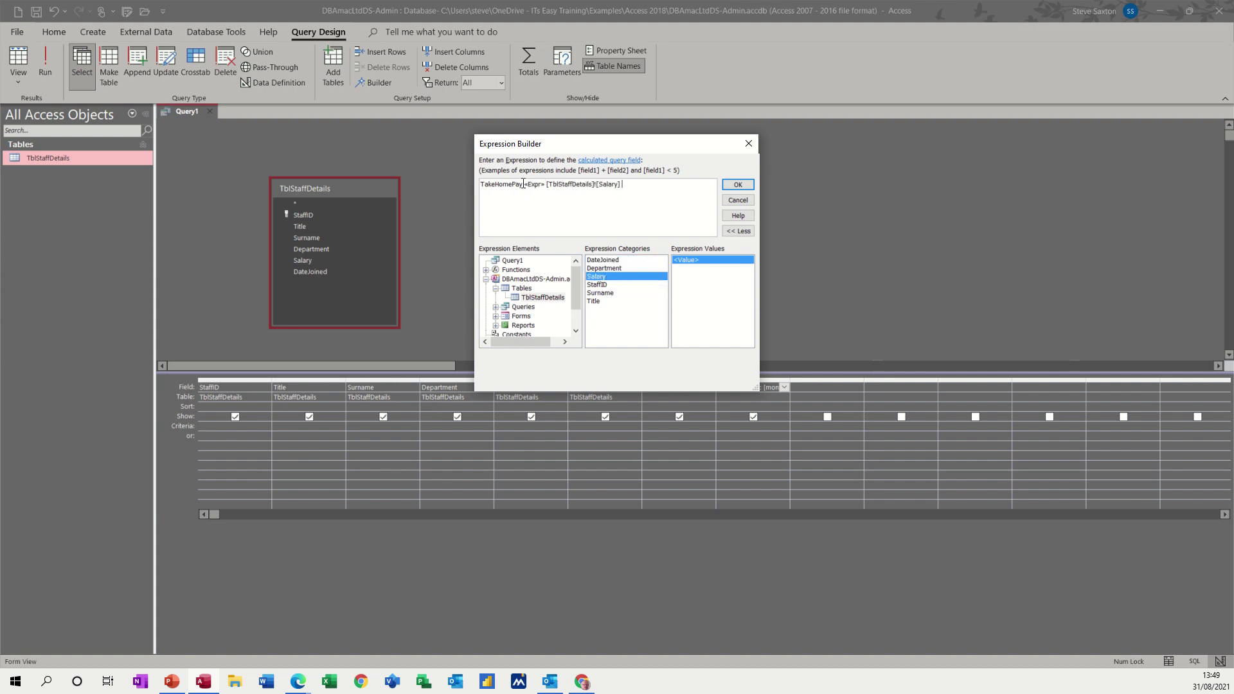
left_click_drag(522, 184, 481, 185)
key("Delete")
type("tes:")
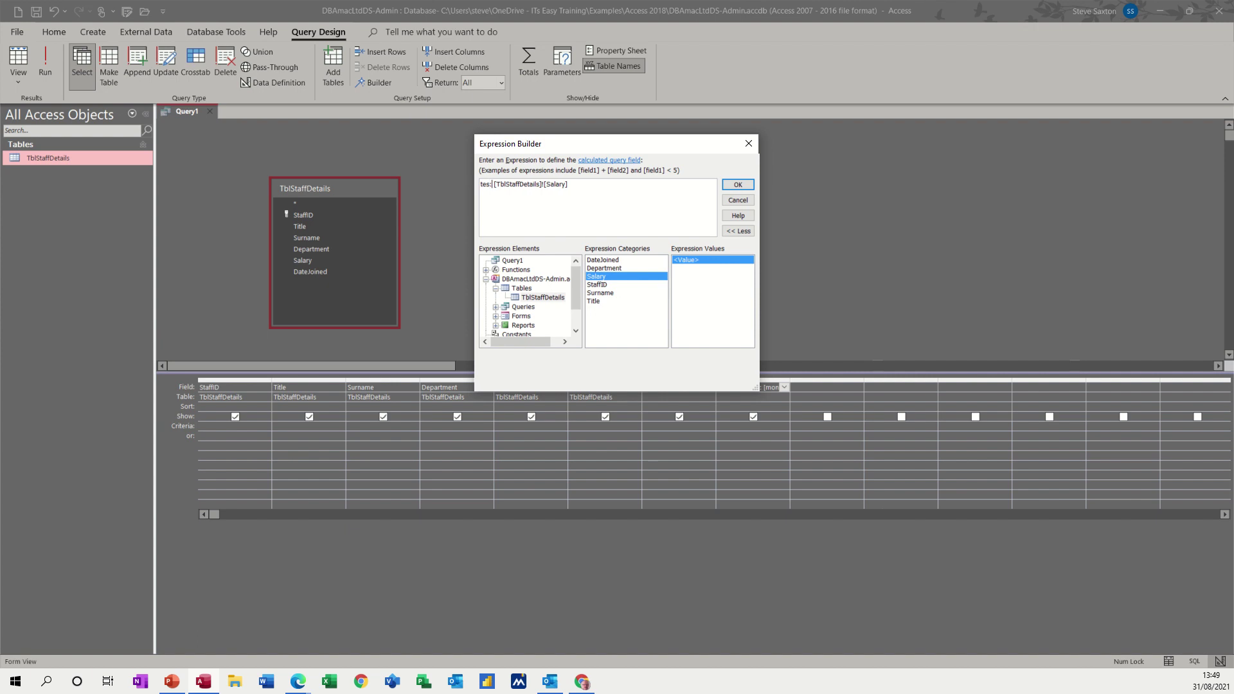
left_click(490, 184)
type("t:")
left_click(737, 200)
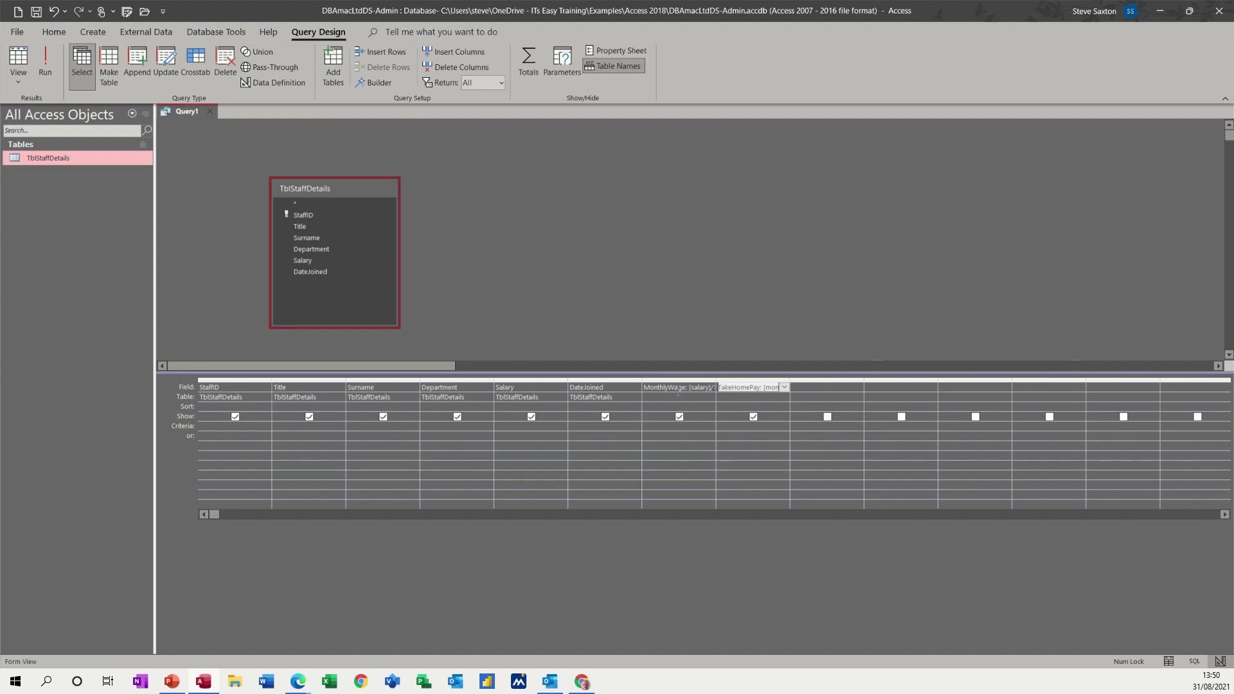
left_click(662, 398)
left_click(749, 387)
key("shift+F2")
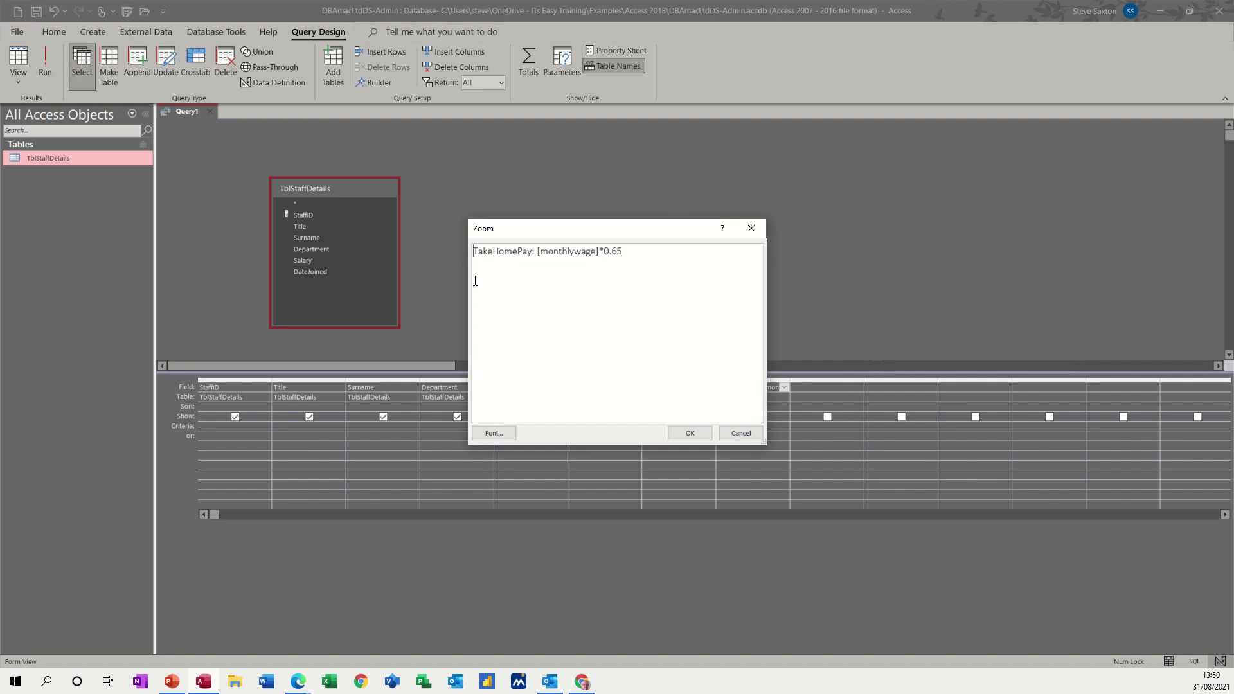
left_click(738, 434)
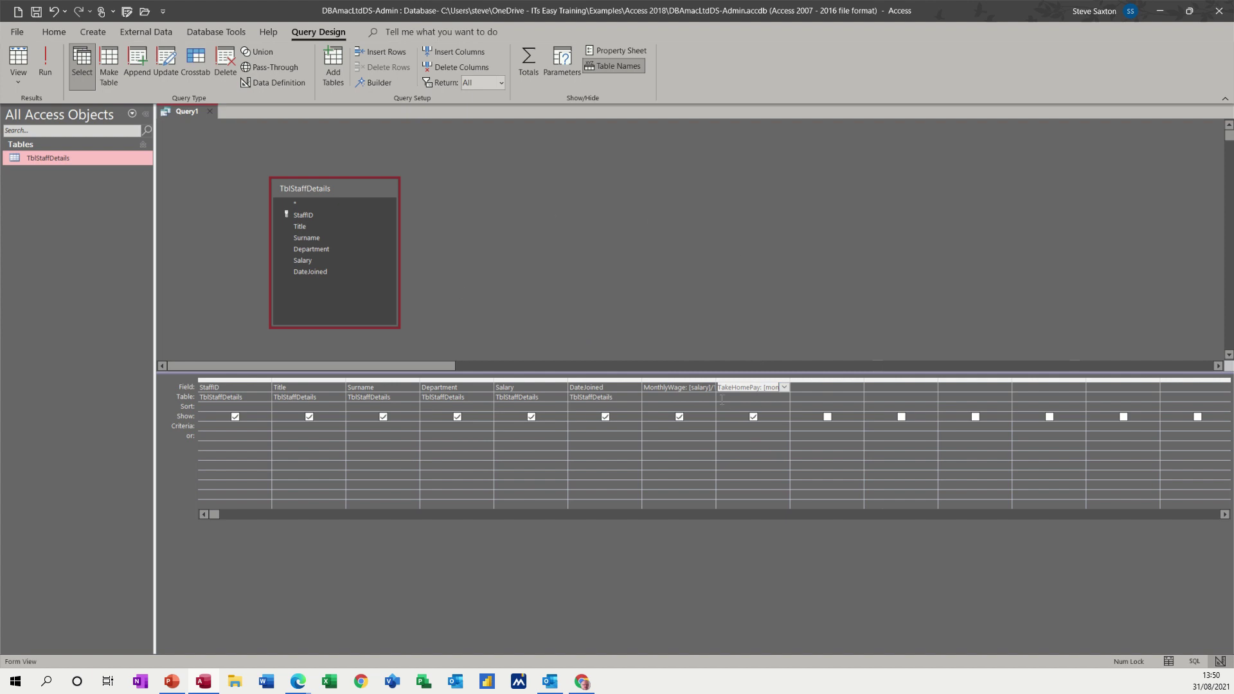
Step: Open TblStaffDetails and switch it to Design View
left_click(778, 397)
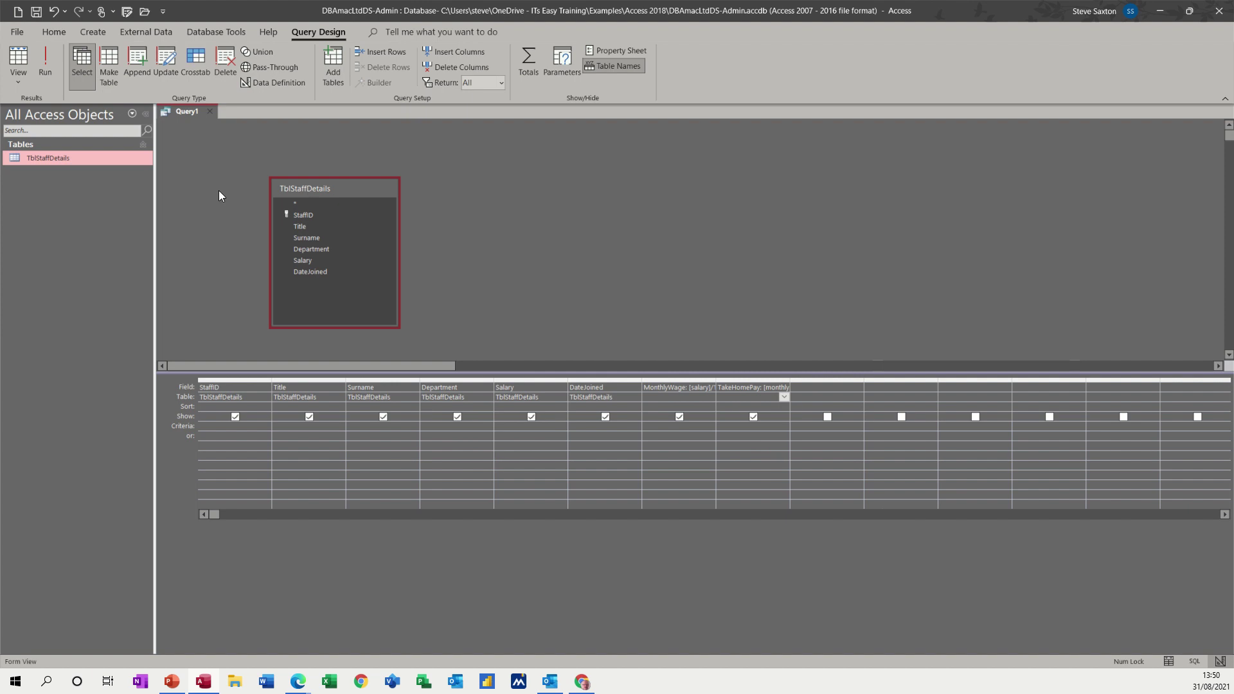
left_click(45, 159)
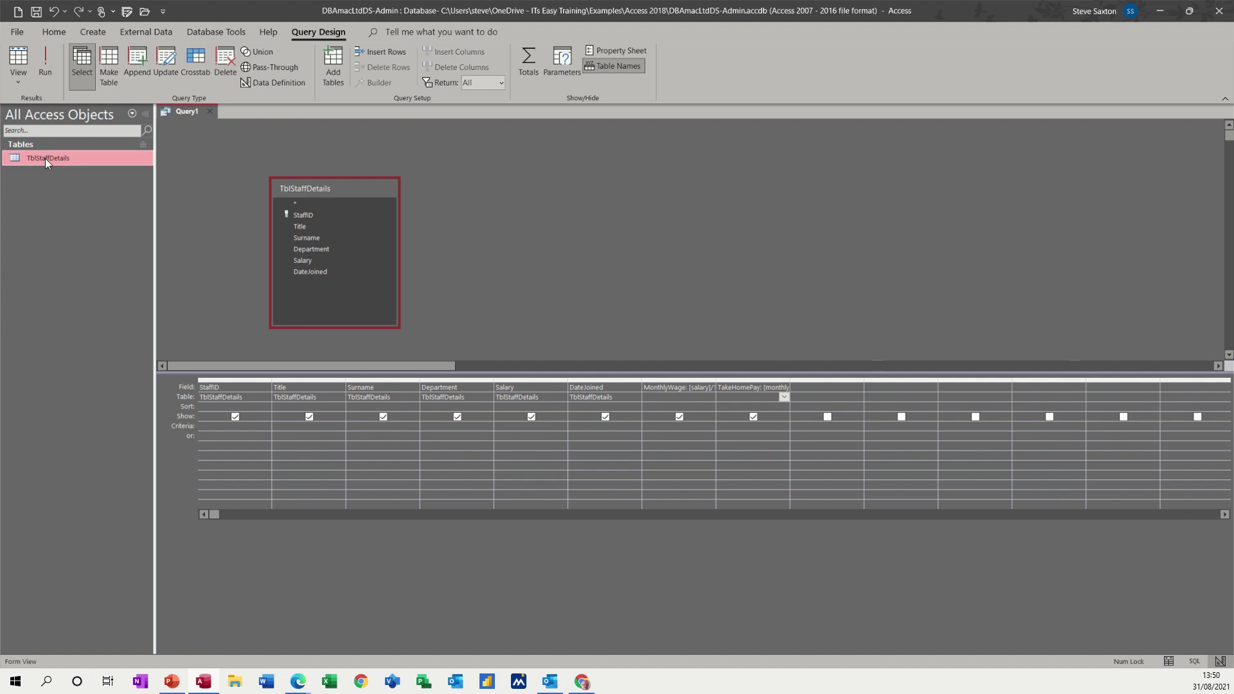
double_click(45, 158)
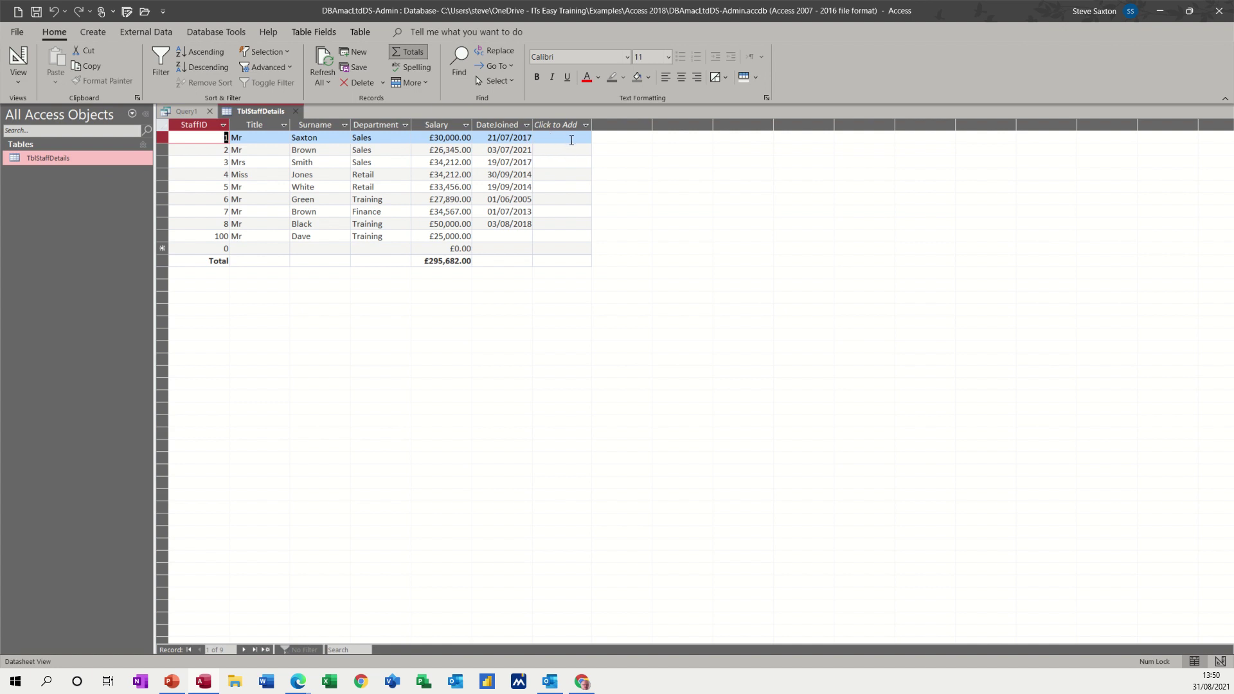
left_click(19, 61)
Step: Add a trial Calculated field named f, cancel its expression, and delete the row
left_click(213, 206)
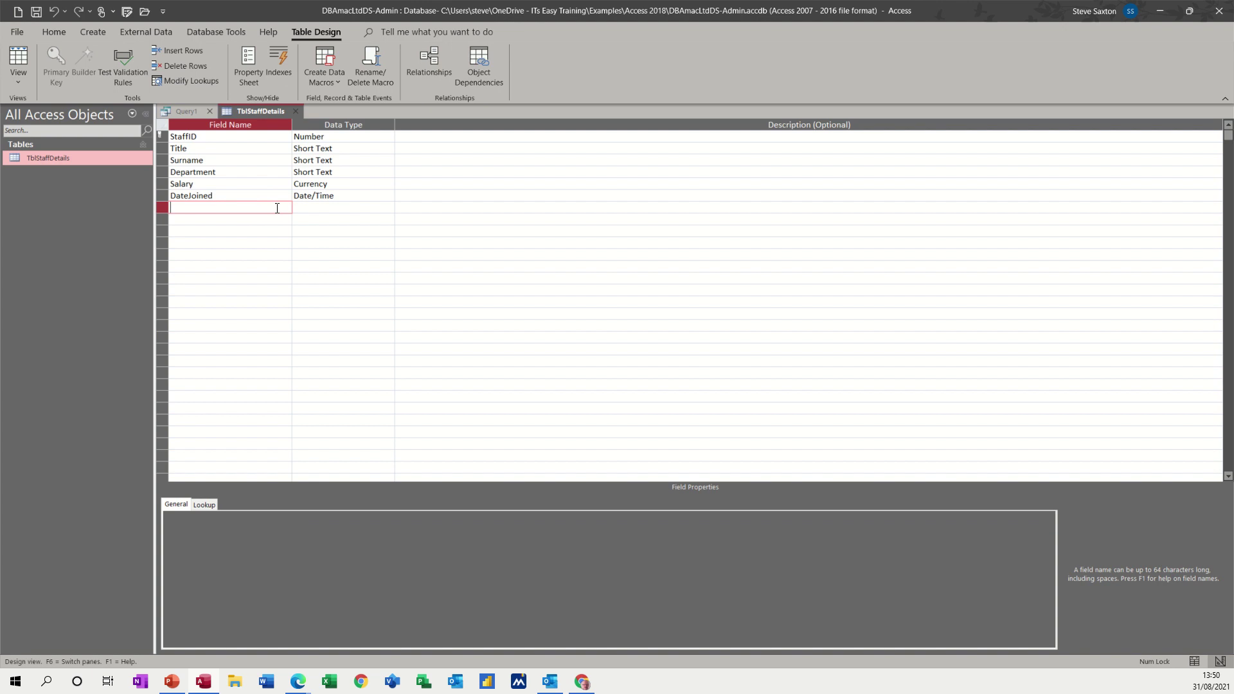
type("f")
left_click(301, 209)
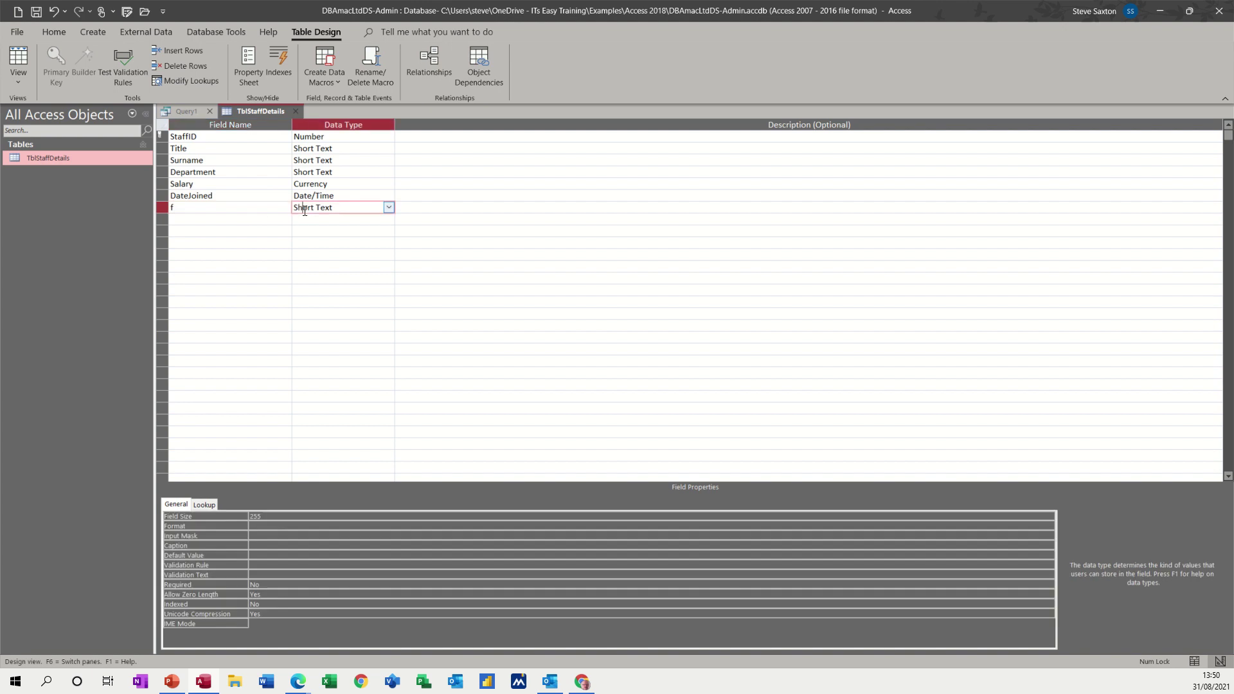
left_click(389, 208)
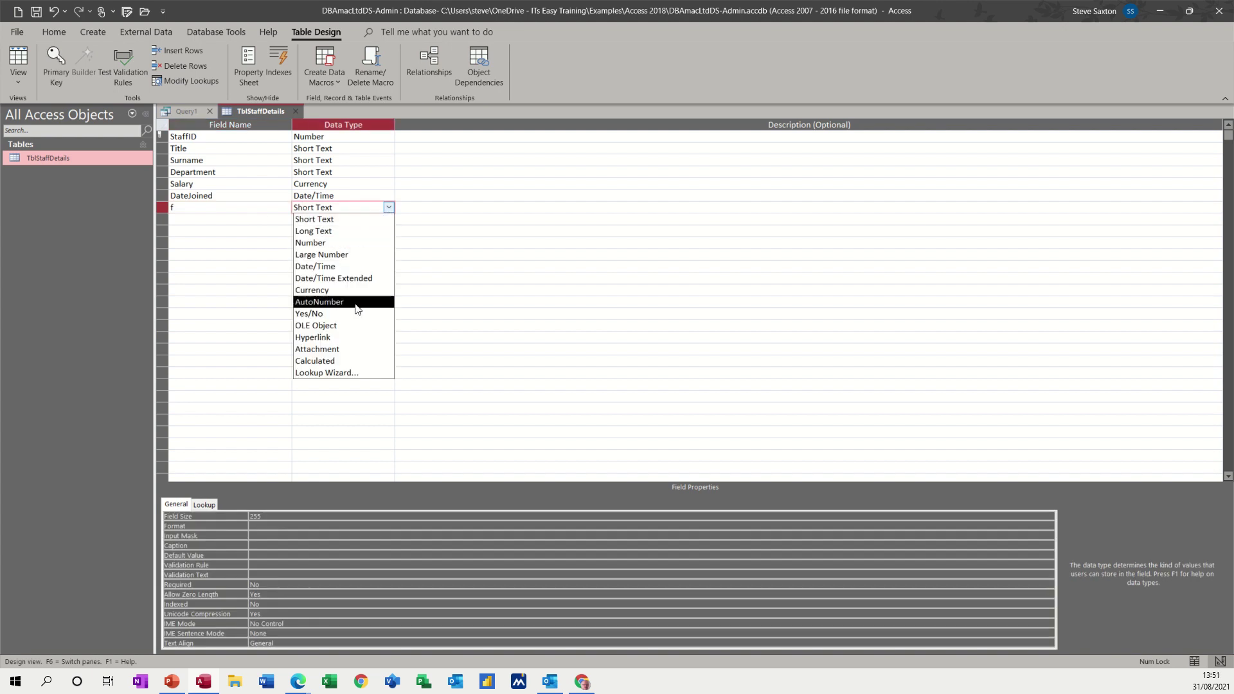
left_click(341, 361)
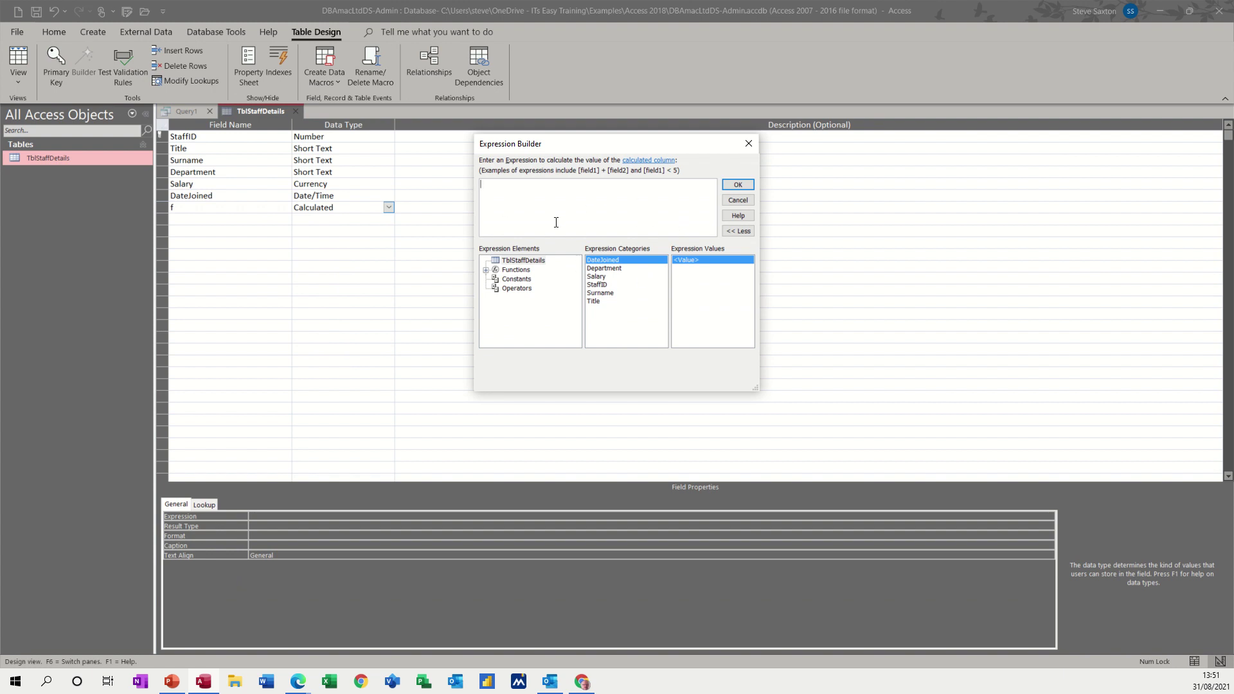
left_click(730, 201)
left_click(162, 208)
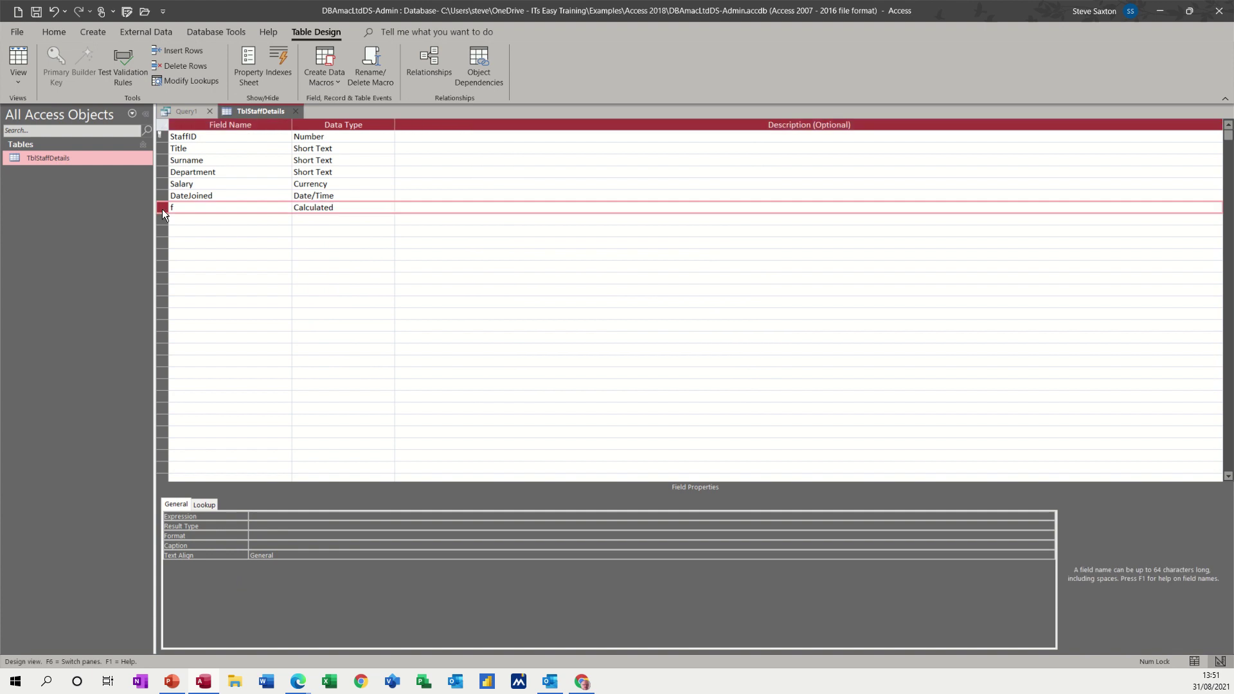
key("Delete")
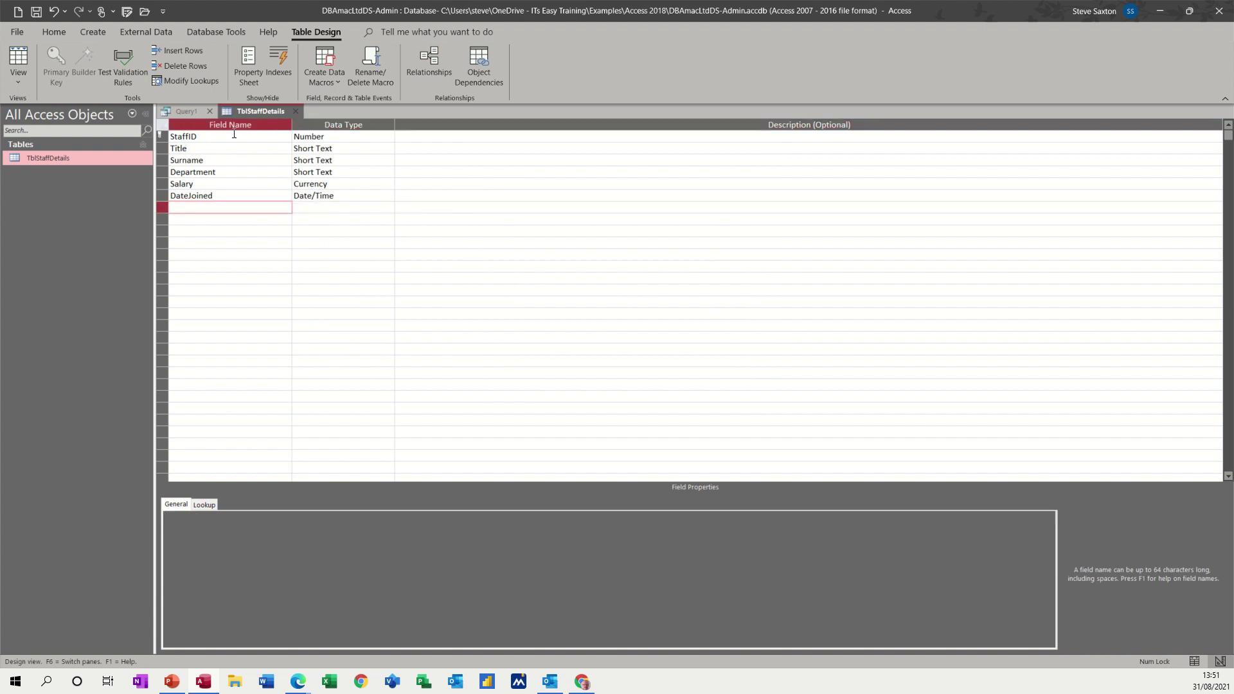
Step: Close TblStaffDetails and Query1, declining to save changes to either
left_click(295, 112)
left_click(619, 377)
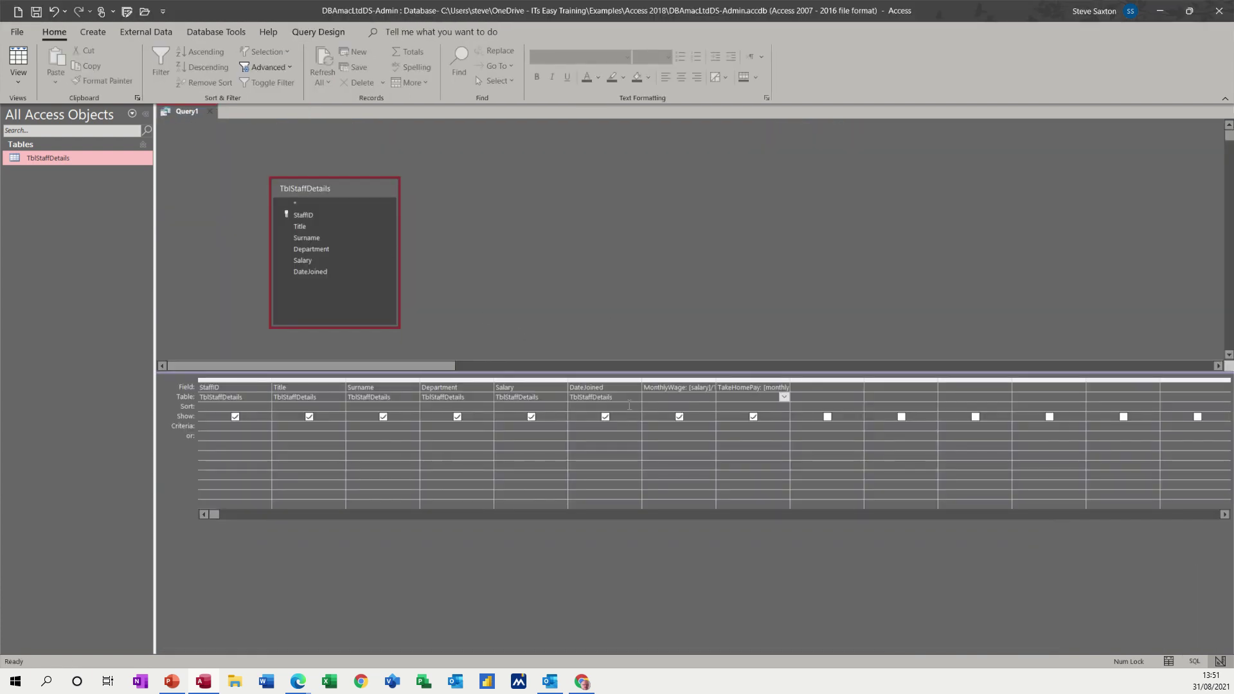
left_click(209, 112)
left_click(622, 383)
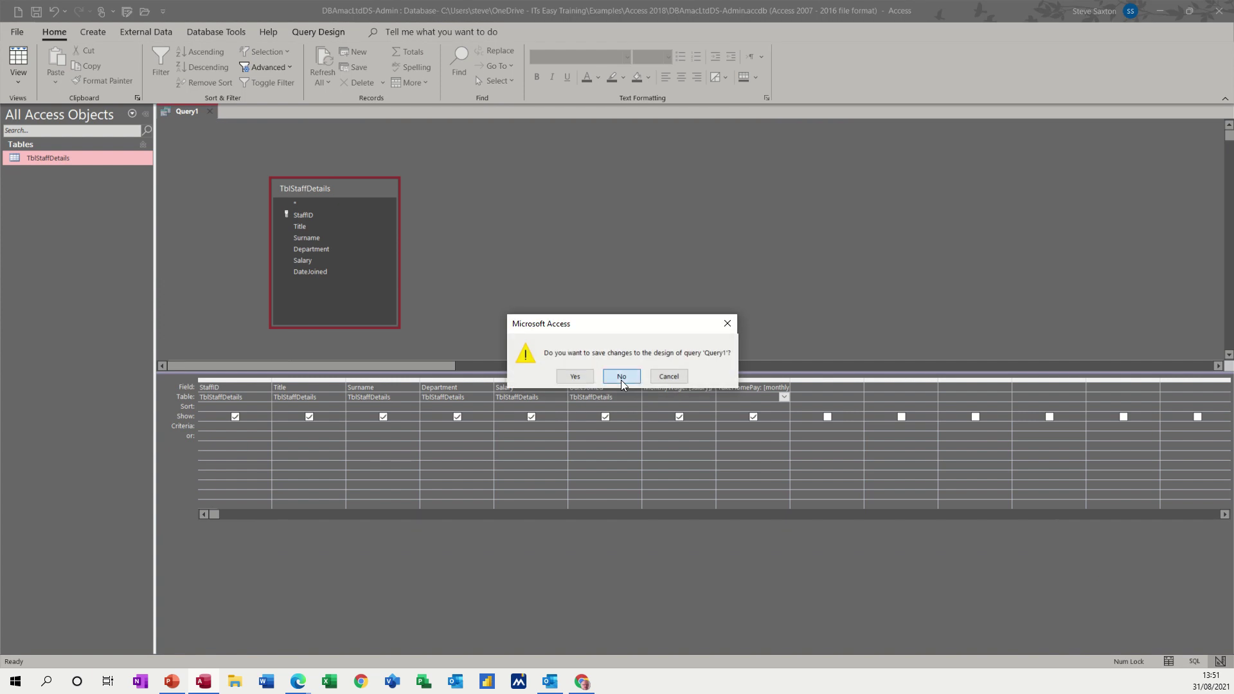